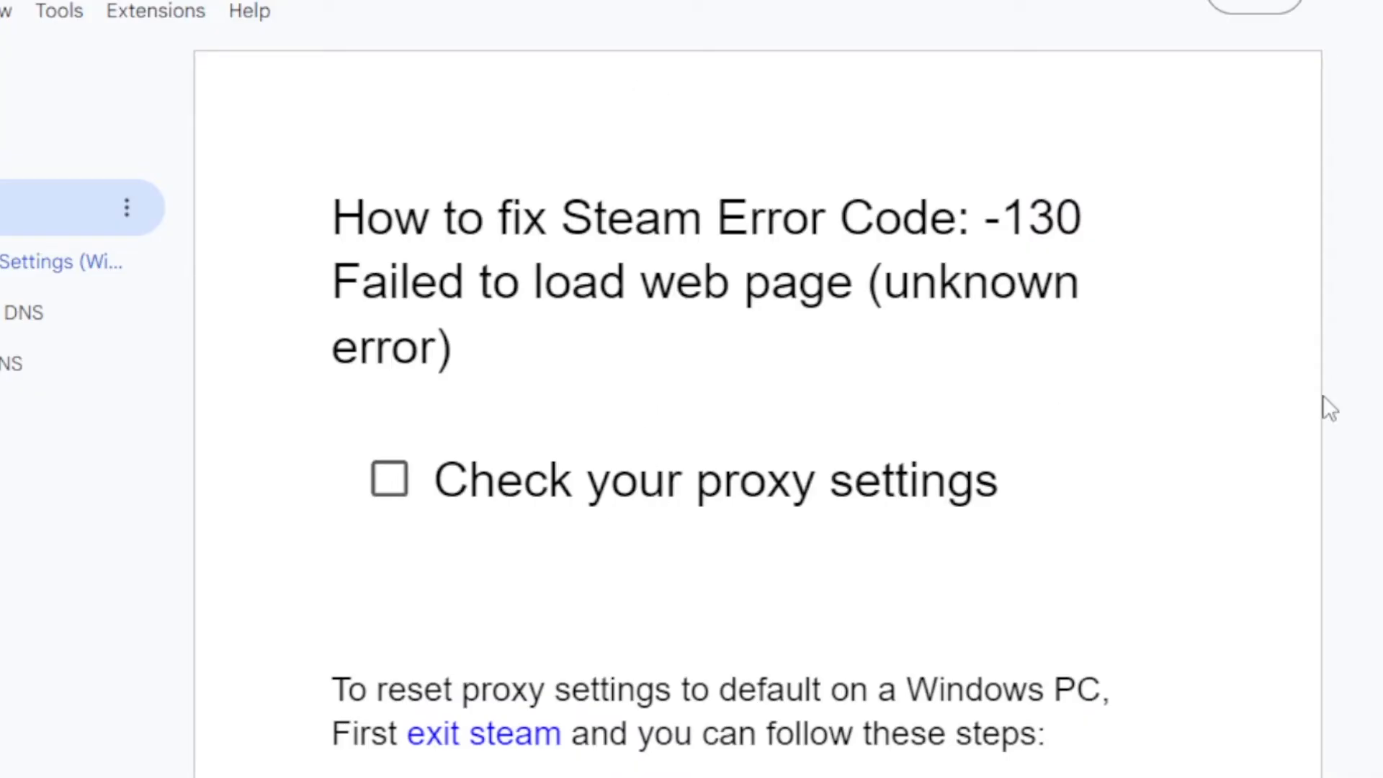
# Show the Steam tray icon's options, including Exit Steam, and return to the guide in Edge to read its proxy reset steps.
pyautogui.scroll(-3, 1152, 277)
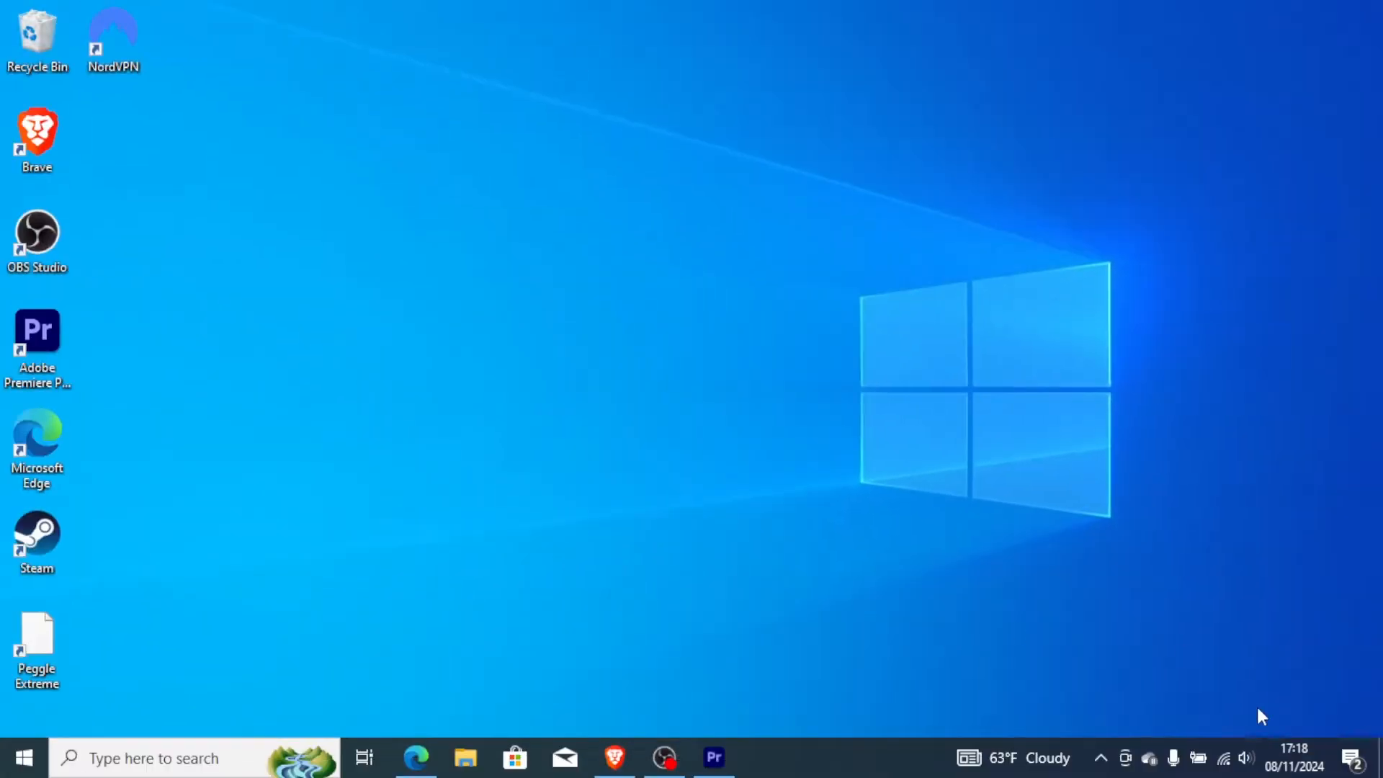
pyautogui.click(1102, 756)
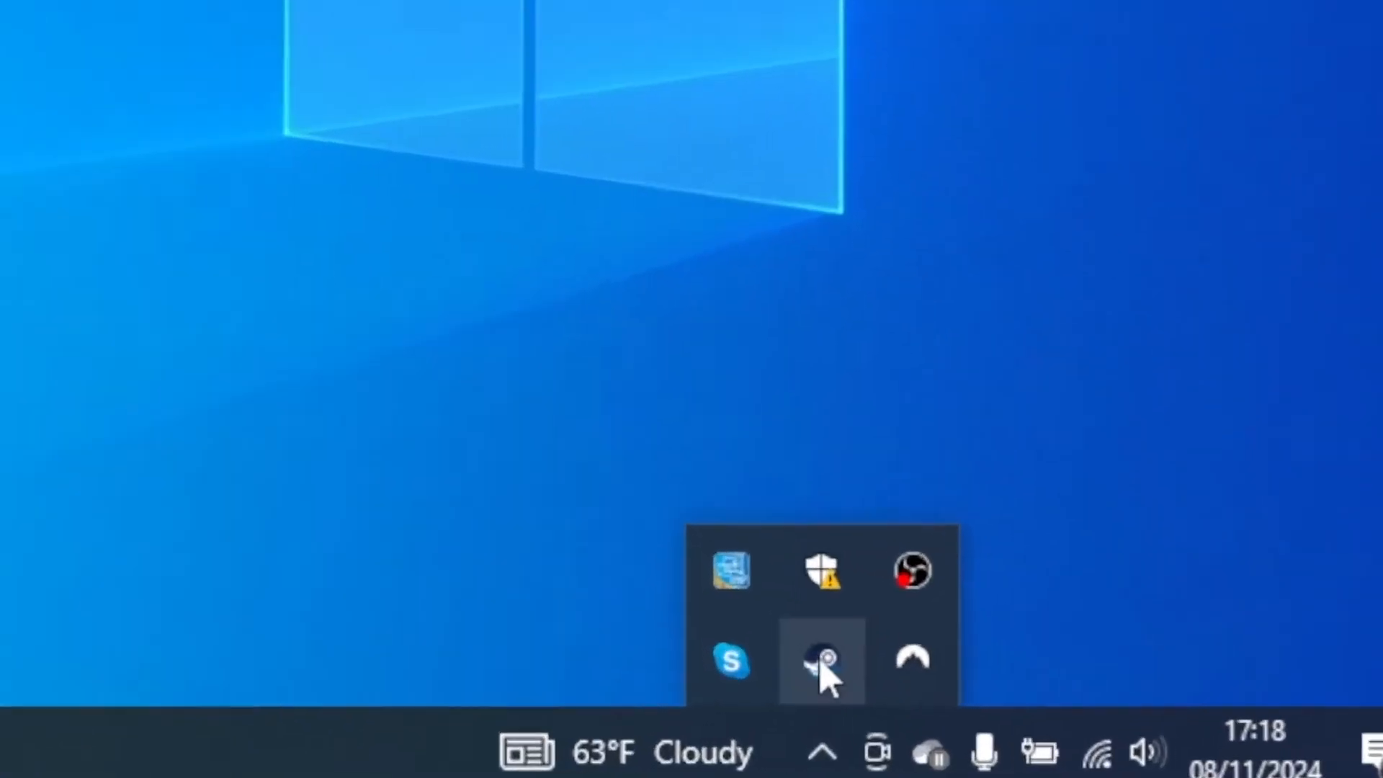
pyautogui.rightClick(747, 646)
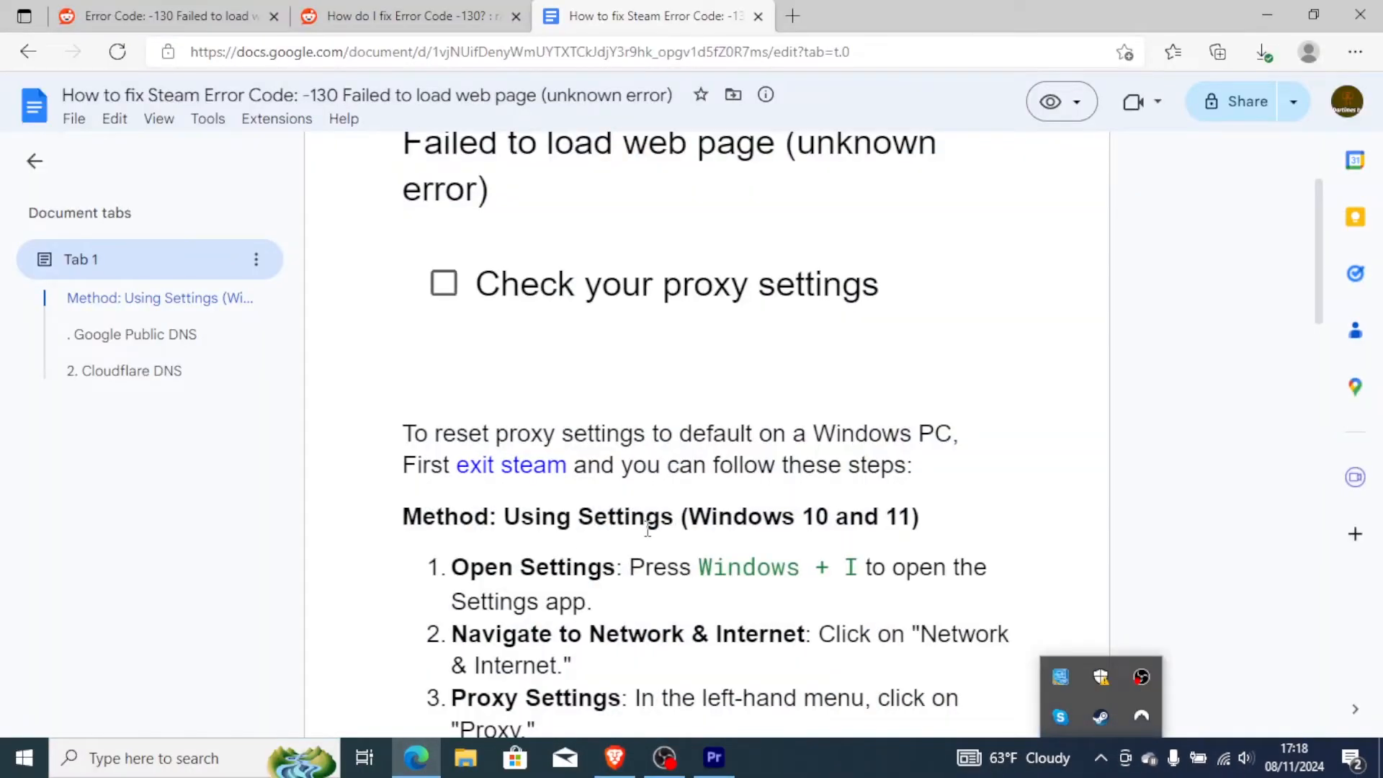
pyautogui.click(639, 496)
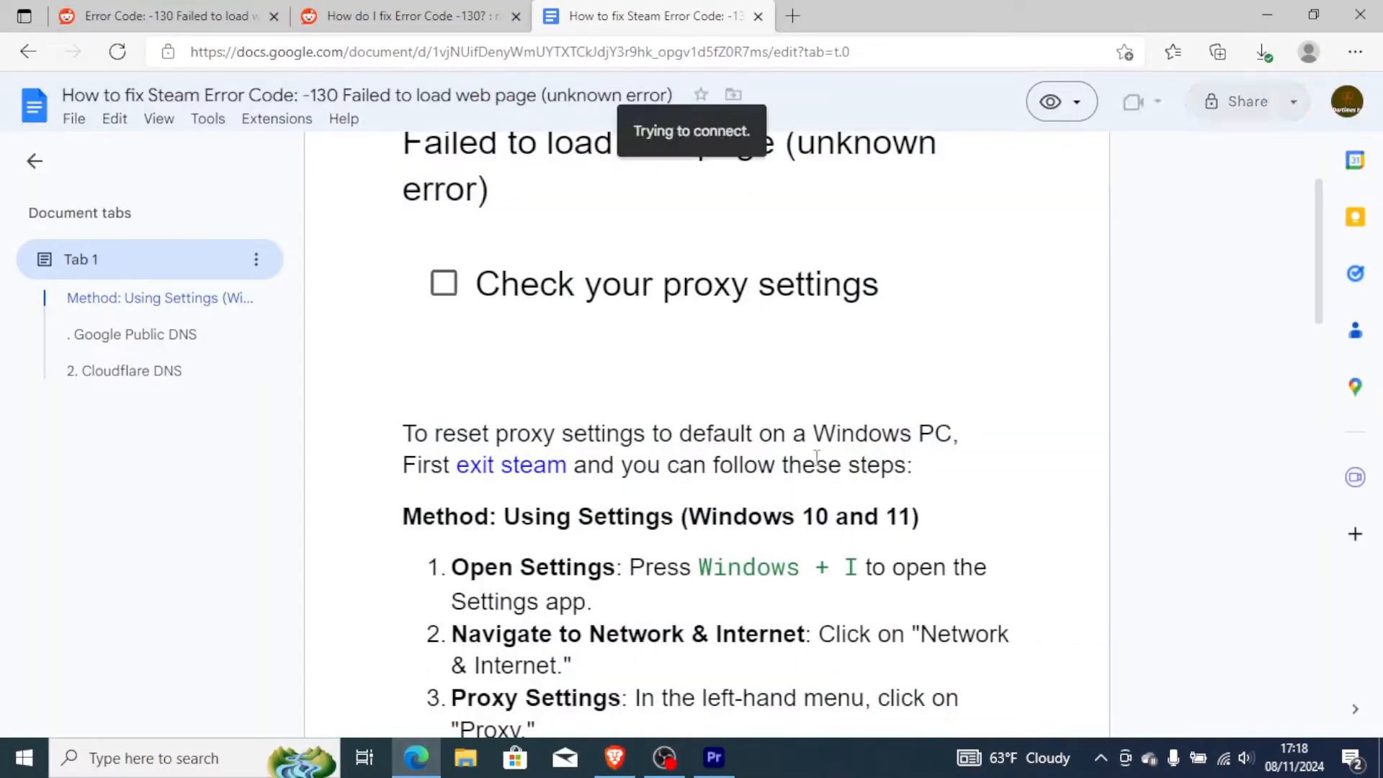
pyautogui.scroll(-2, 1319, 301)
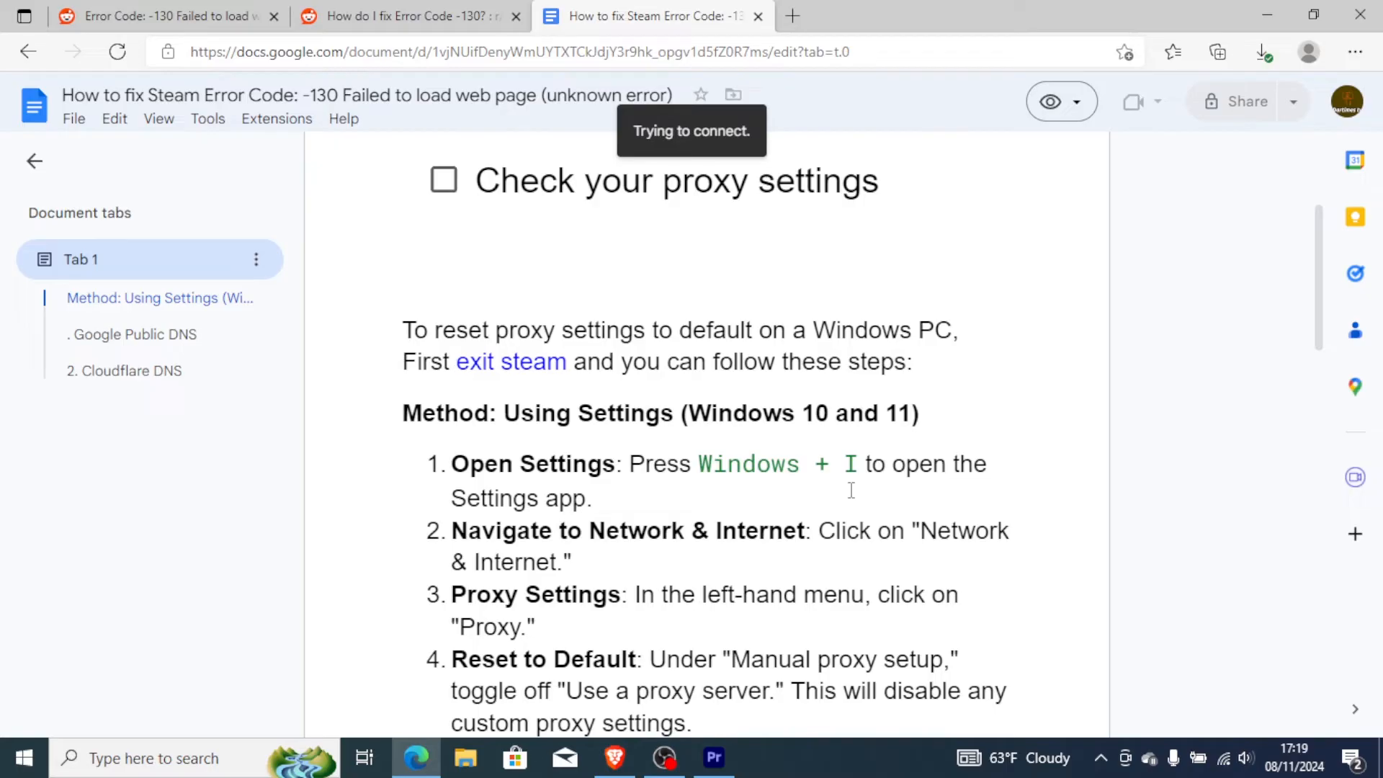
# Open the Proxy page under Network & Internet in Windows Settings and examine the automatic and manual proxy setup options.
pyautogui.press('super+i')
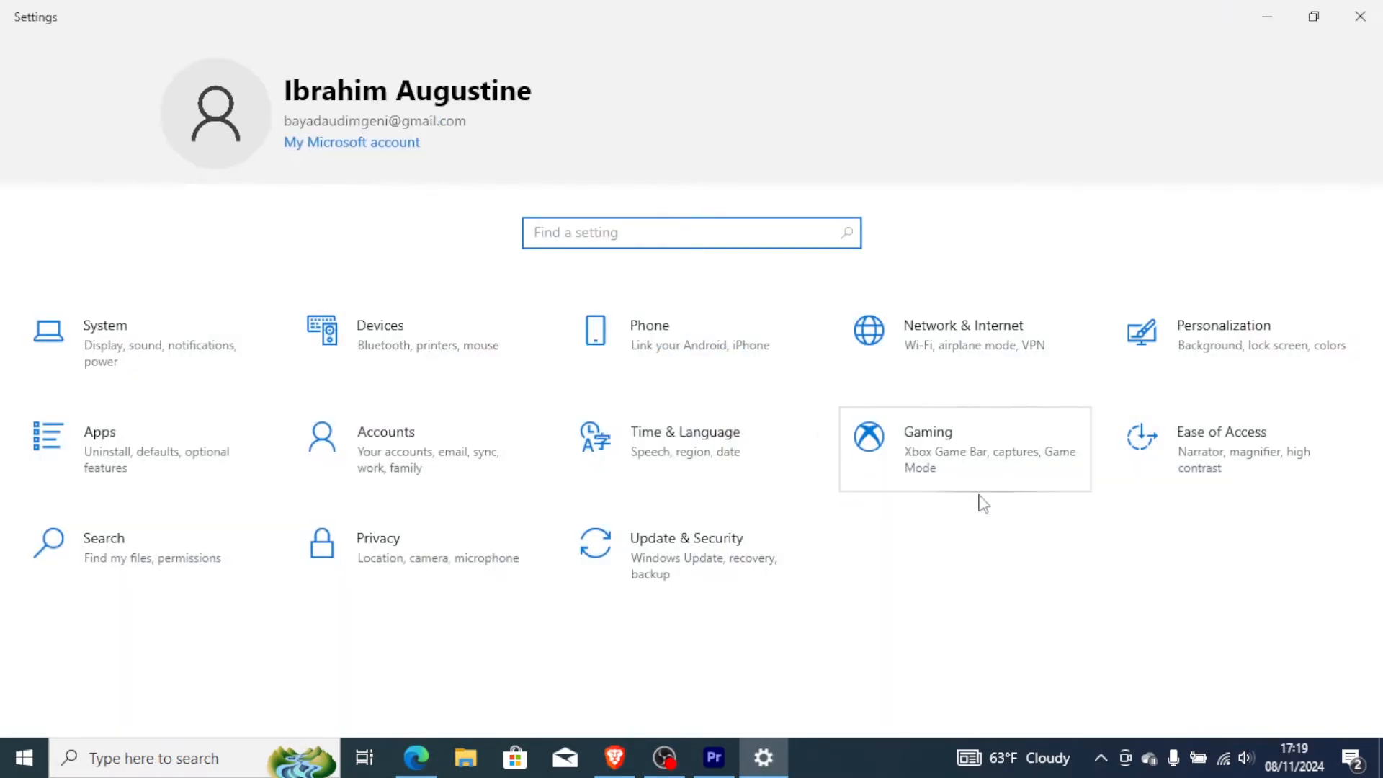
pyautogui.click(999, 366)
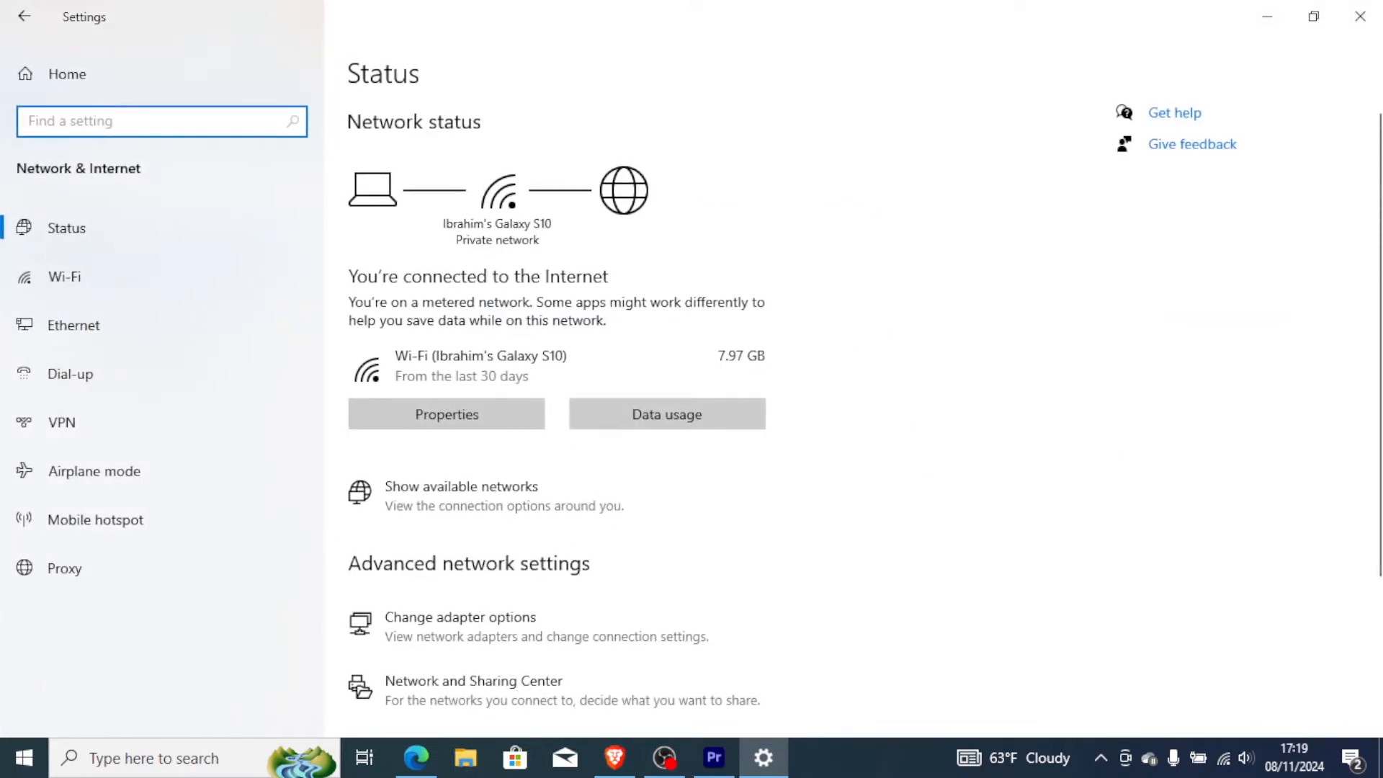
pyautogui.click(80, 571)
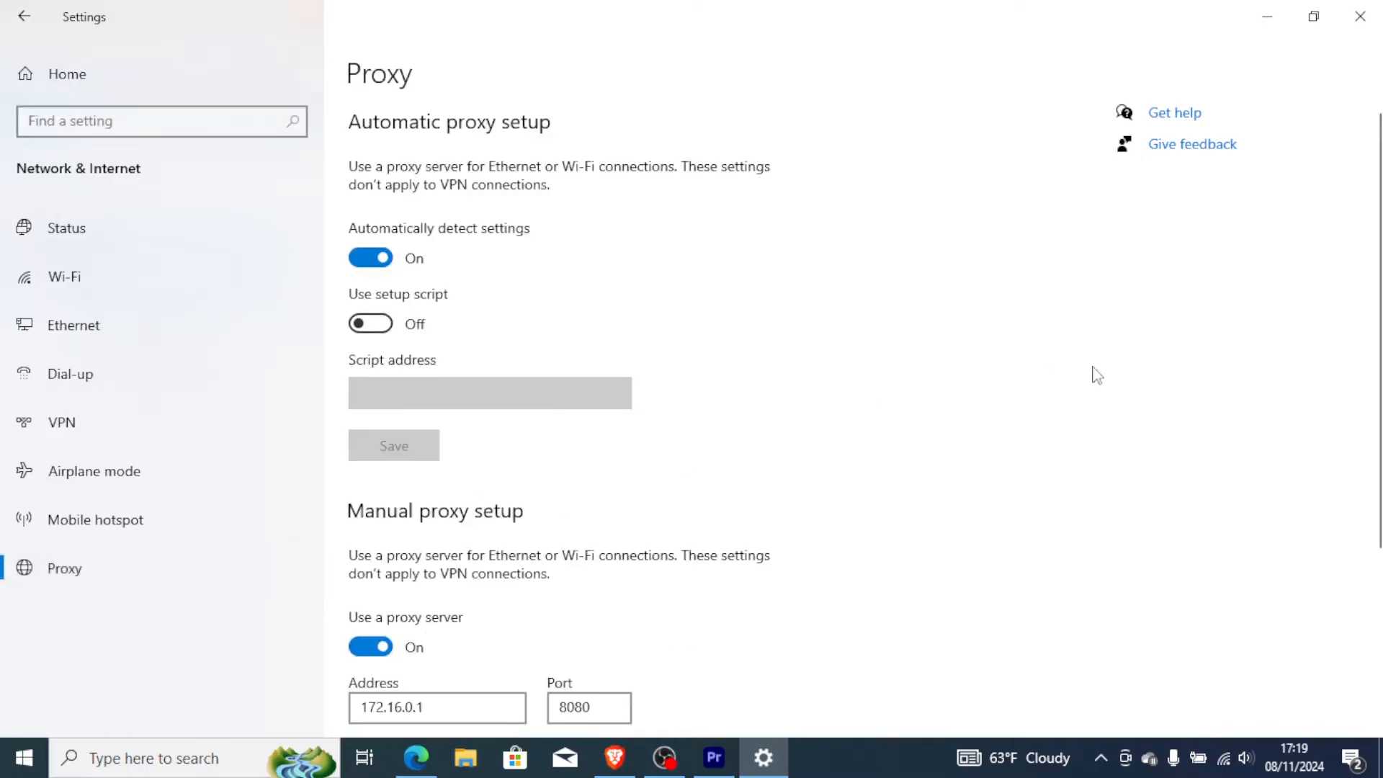
pyautogui.scroll(-3, 471, 404)
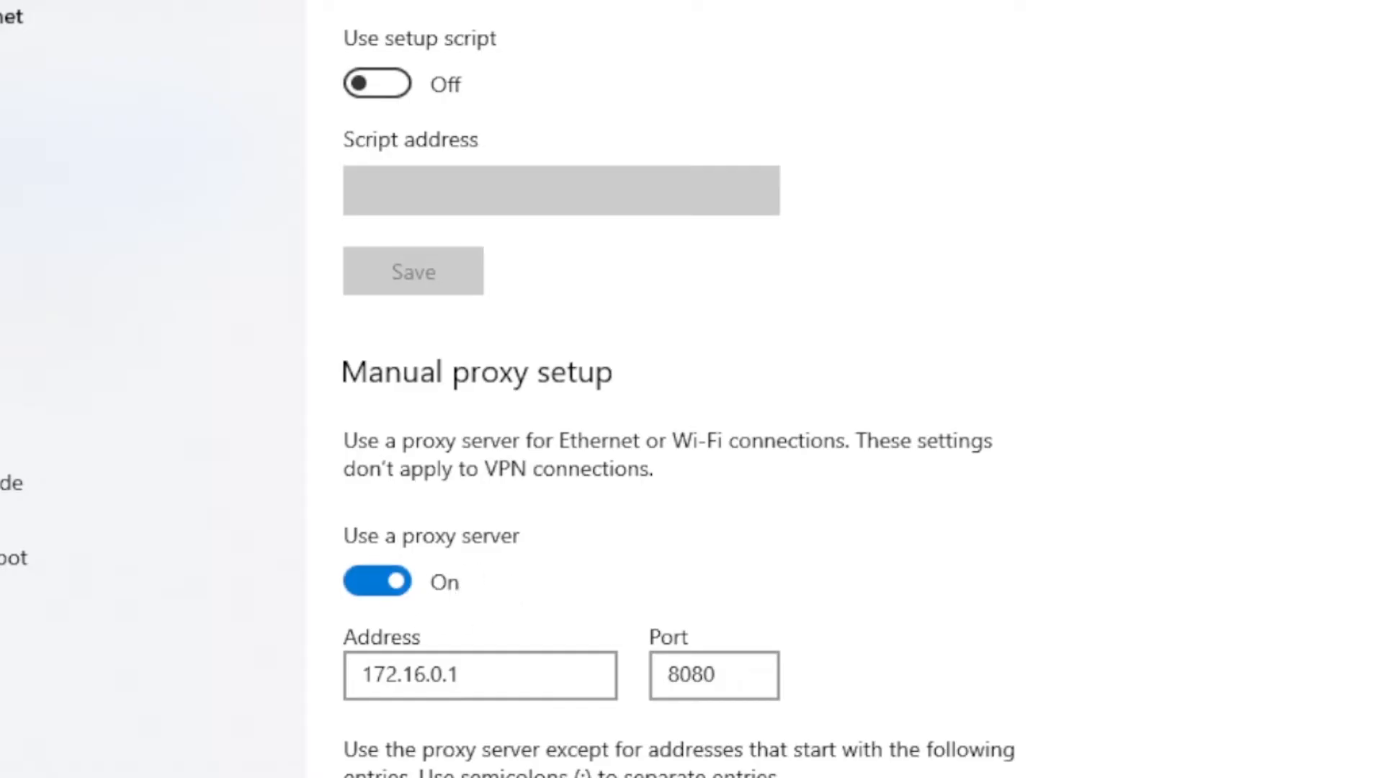
pyautogui.scroll(-4, 692, 389)
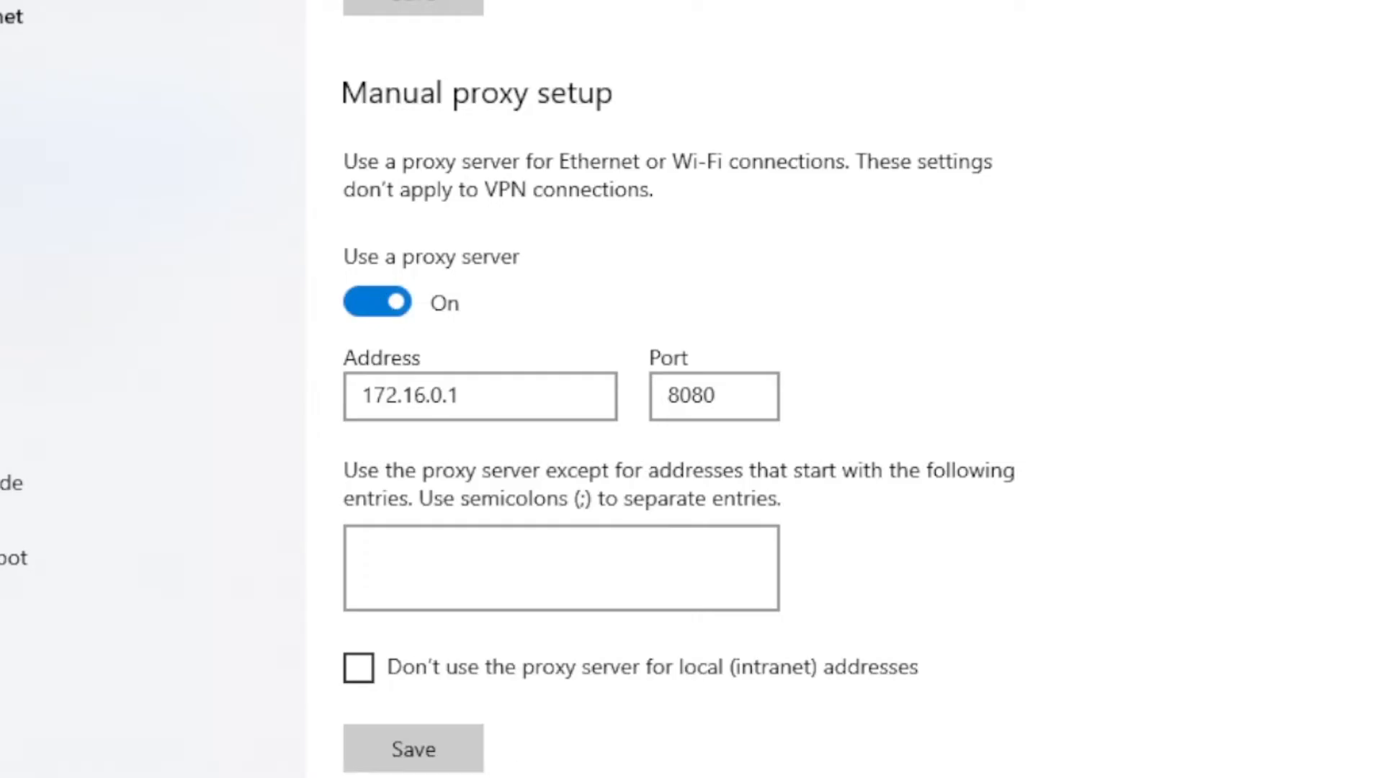
pyautogui.scroll(6, 677, 389)
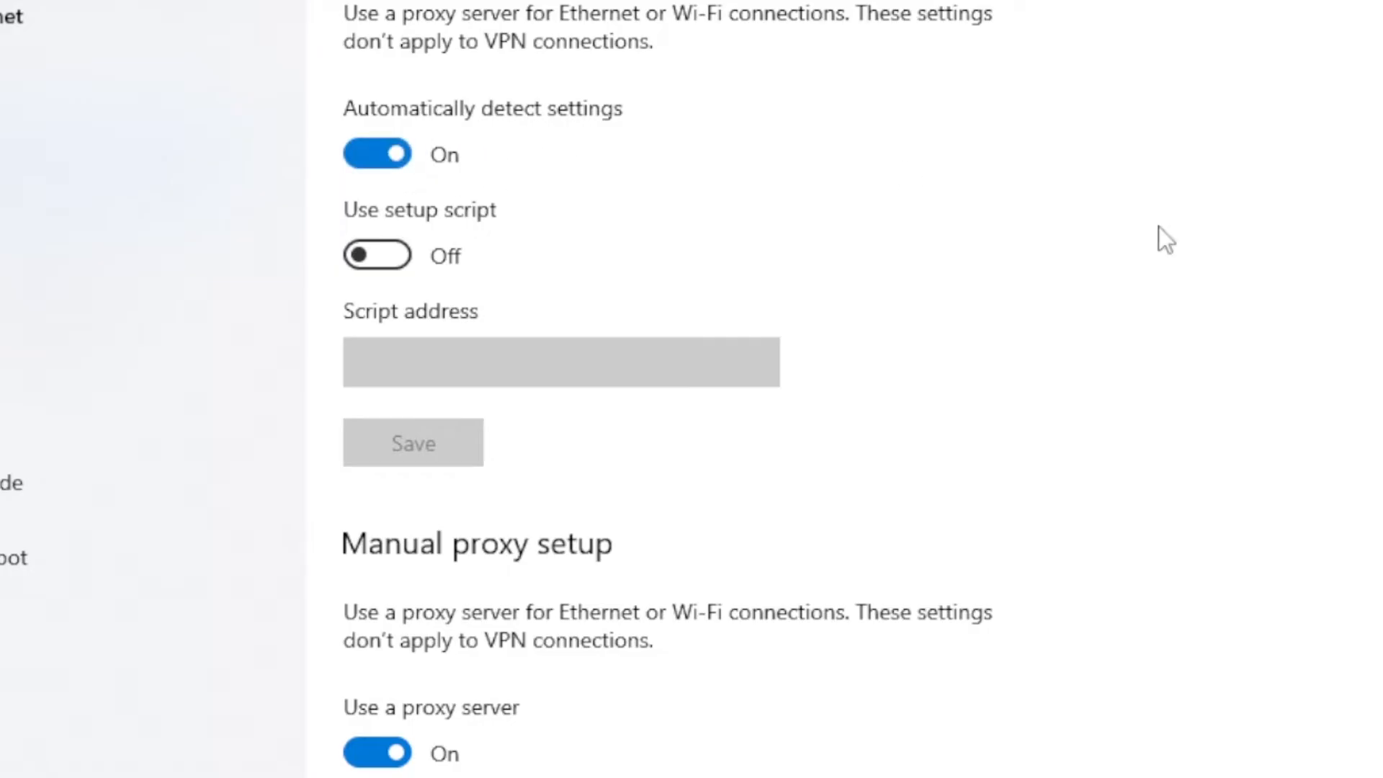
pyautogui.scroll(-5, 677, 389)
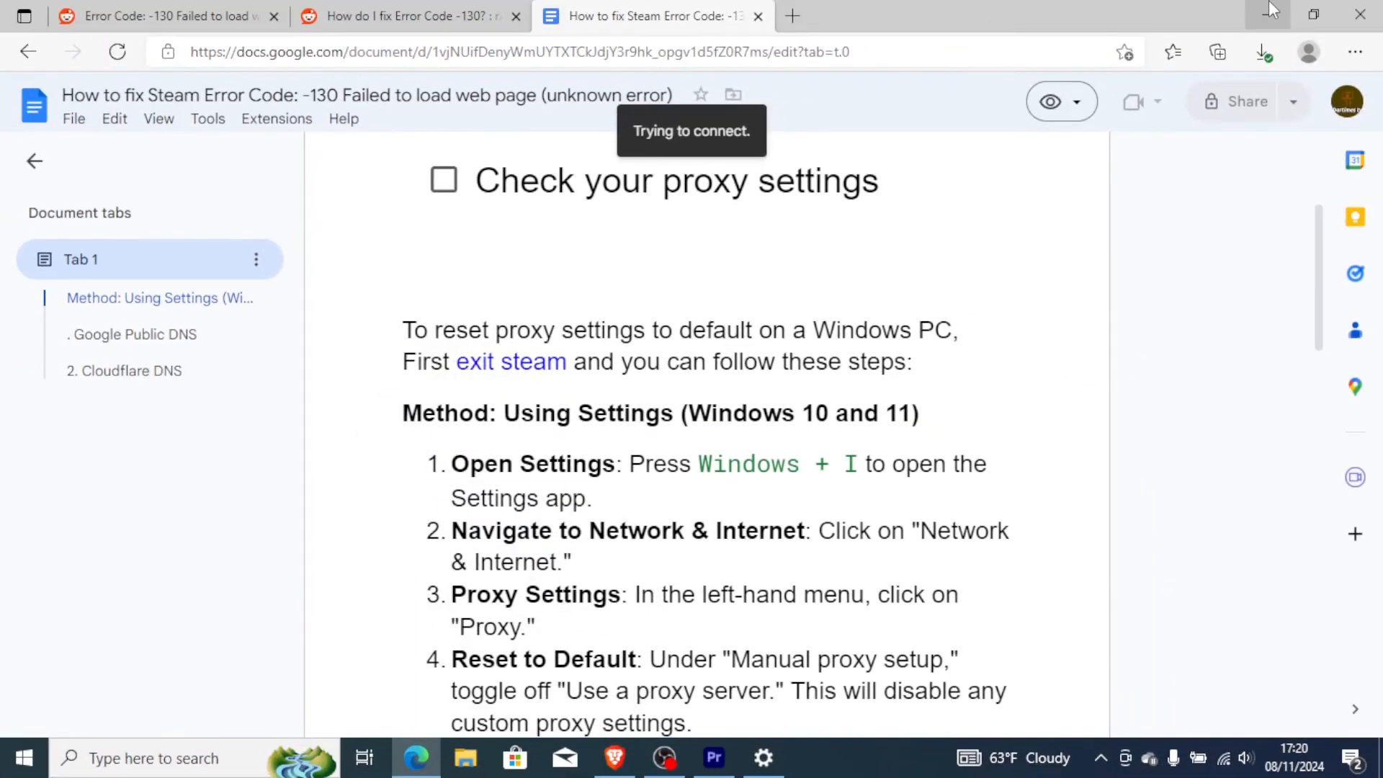
# Return to Edge to review the Reddit post on Error Code -130 and the guide's public DNS section.
pyautogui.click(1269, 2)
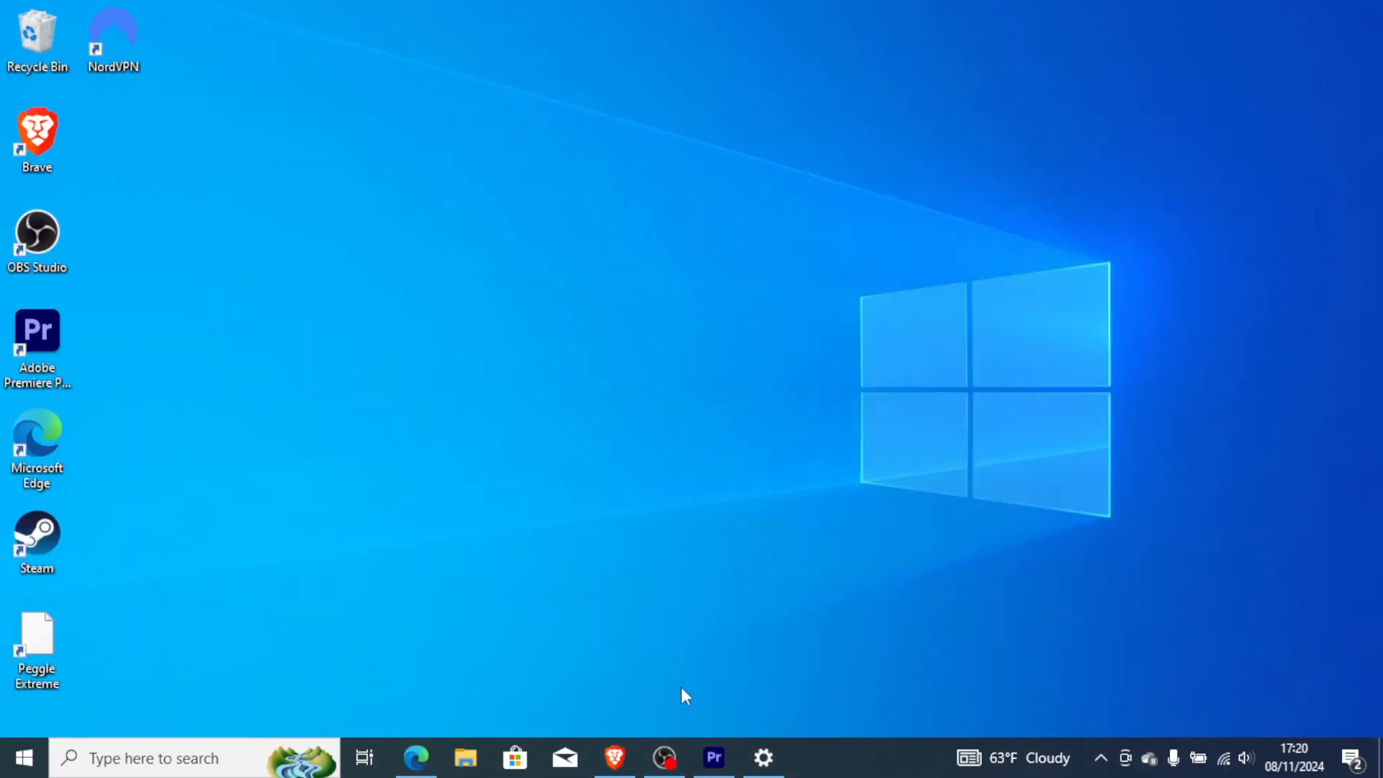
pyautogui.click(764, 757)
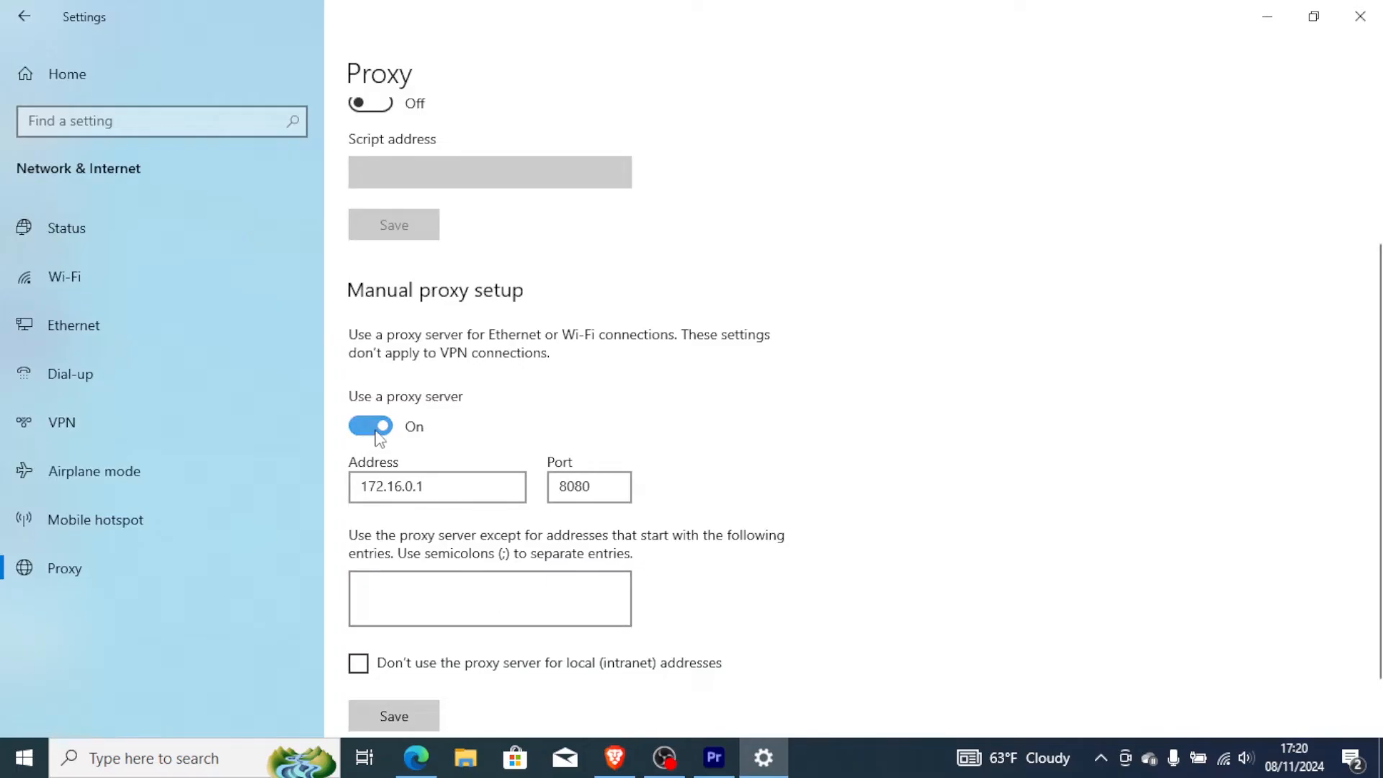
pyautogui.click(416, 758)
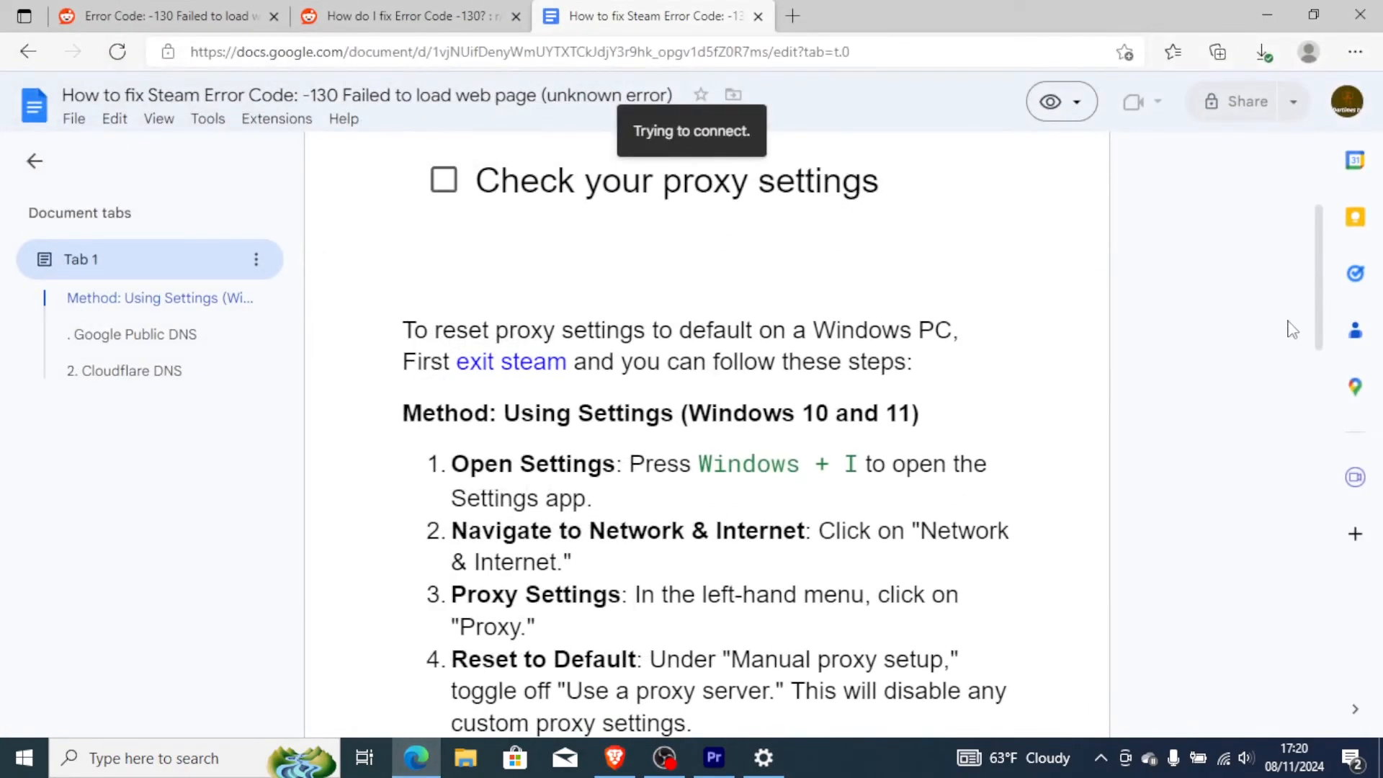
pyautogui.moveTo(1318, 322); pyautogui.dragTo(1318, 231)
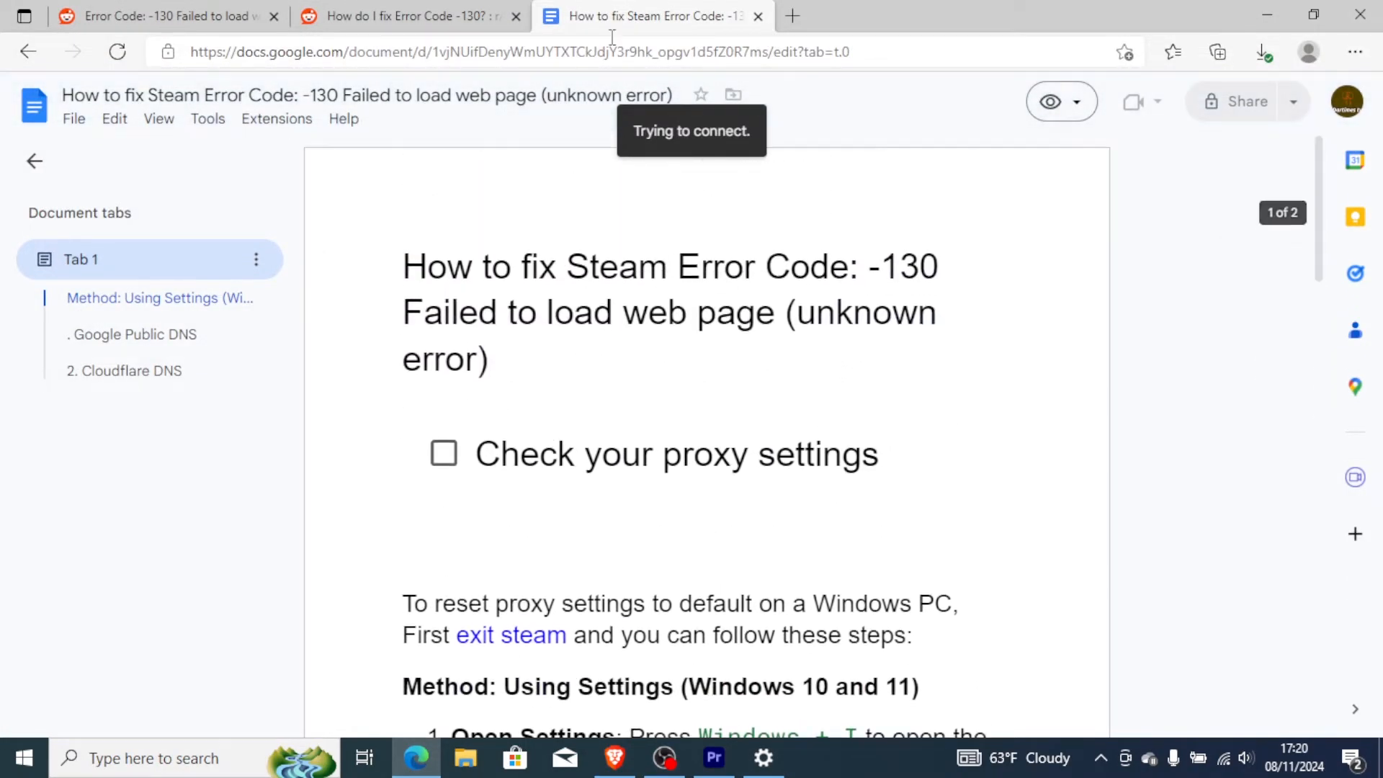
pyautogui.click(404, 16)
pyautogui.click(155, 10)
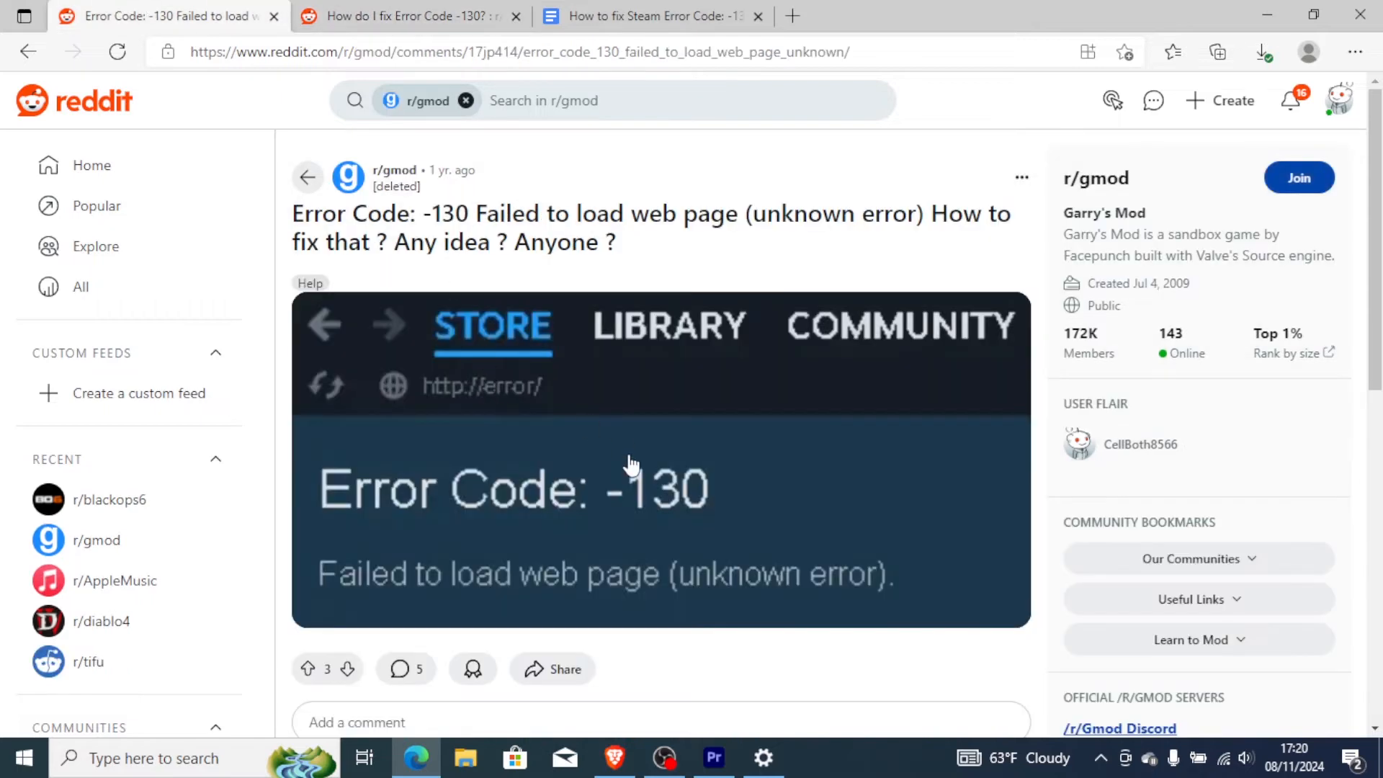
pyautogui.click(576, 13)
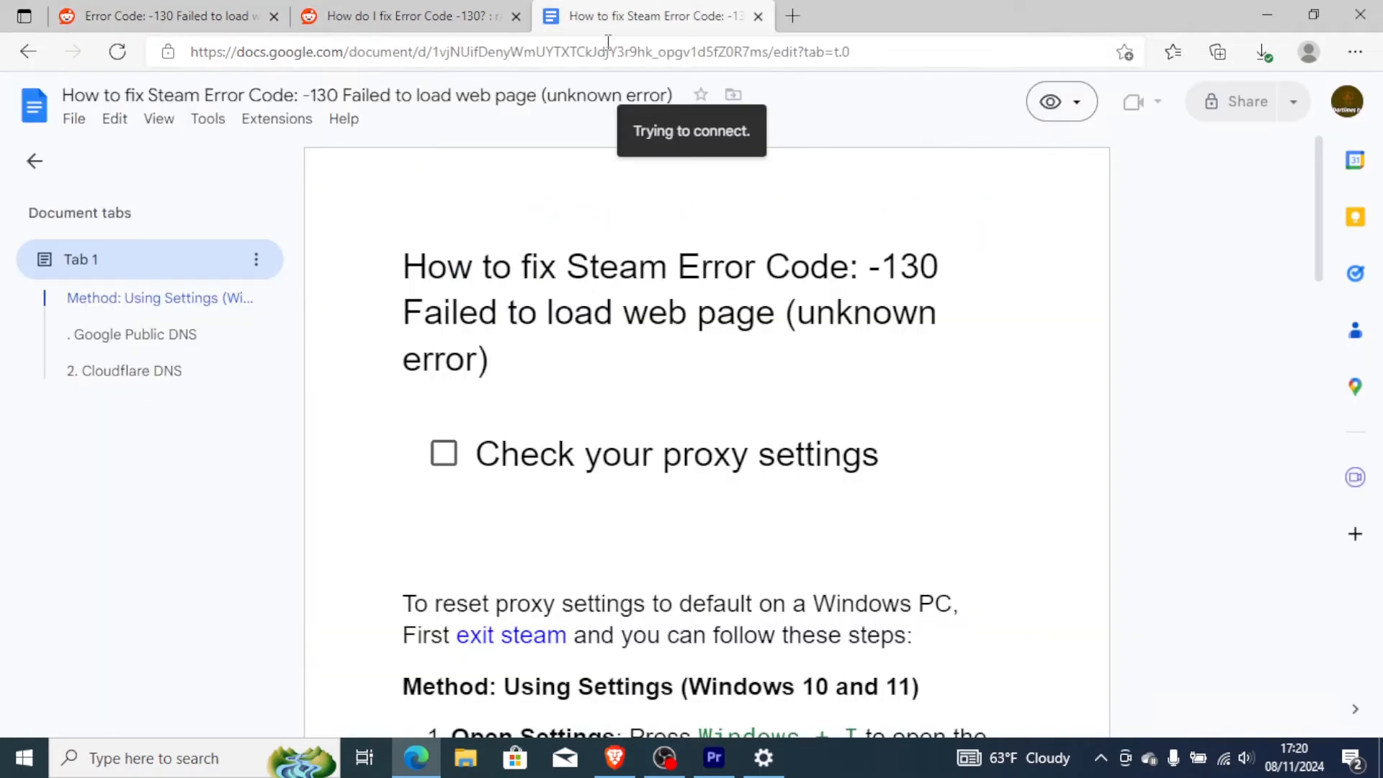
pyautogui.moveTo(1318, 257); pyautogui.dragTo(1323, 469)
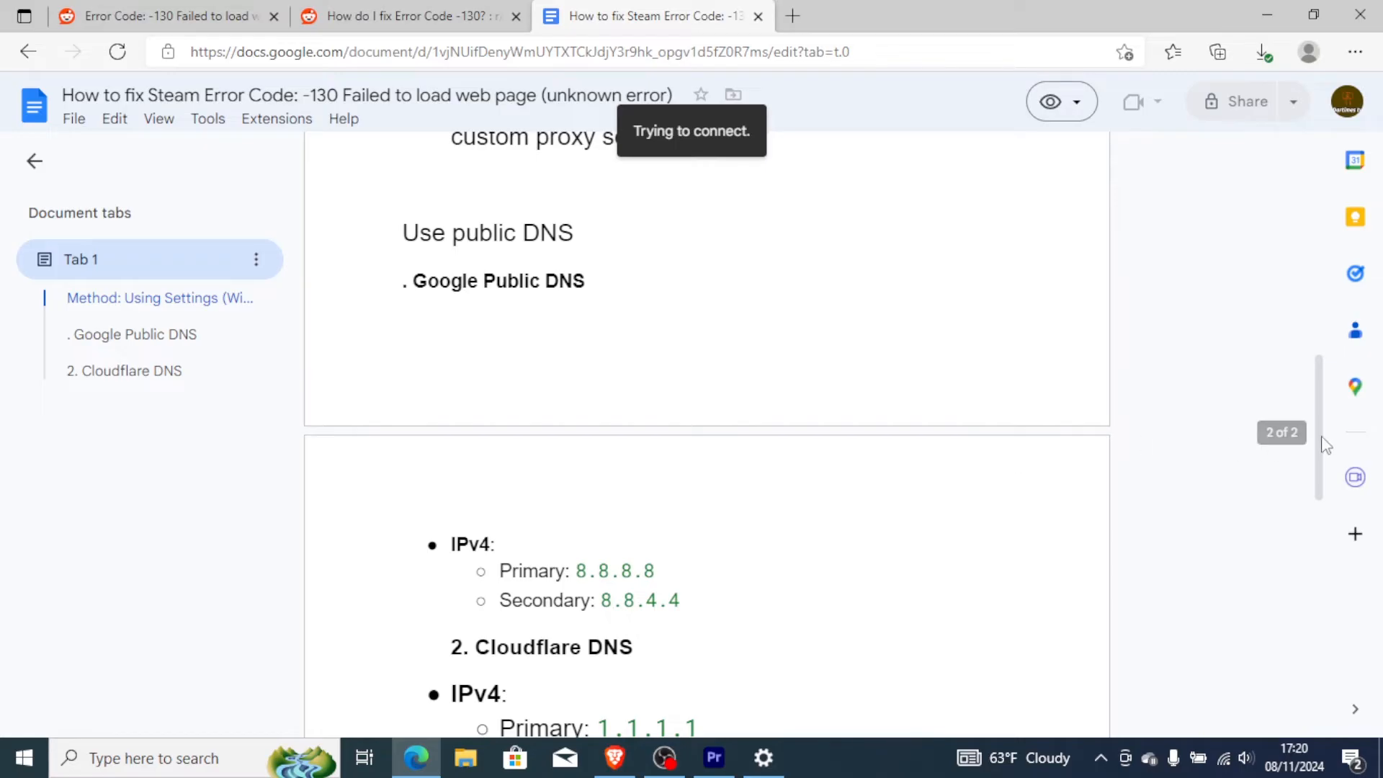
pyautogui.moveTo(1326, 445)
pyautogui.mouseDown()
pyautogui.moveTo(1331, 497)
pyautogui.moveTo(1329, 435)
pyautogui.mouseUp()
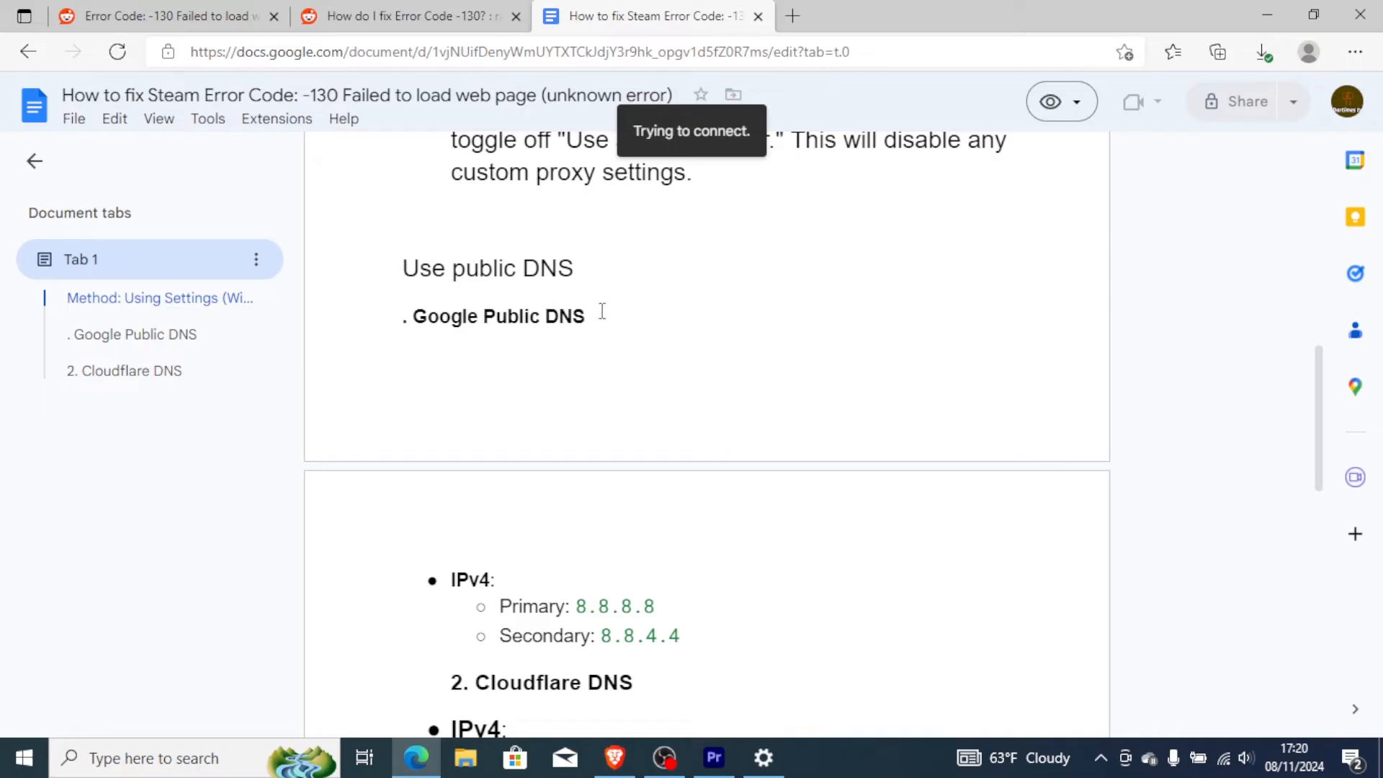
# Close the Proxy settings, reopen Windows Settings and open the Network & Internet adapter options to list the network connections.
pyautogui.click(1267, 15)
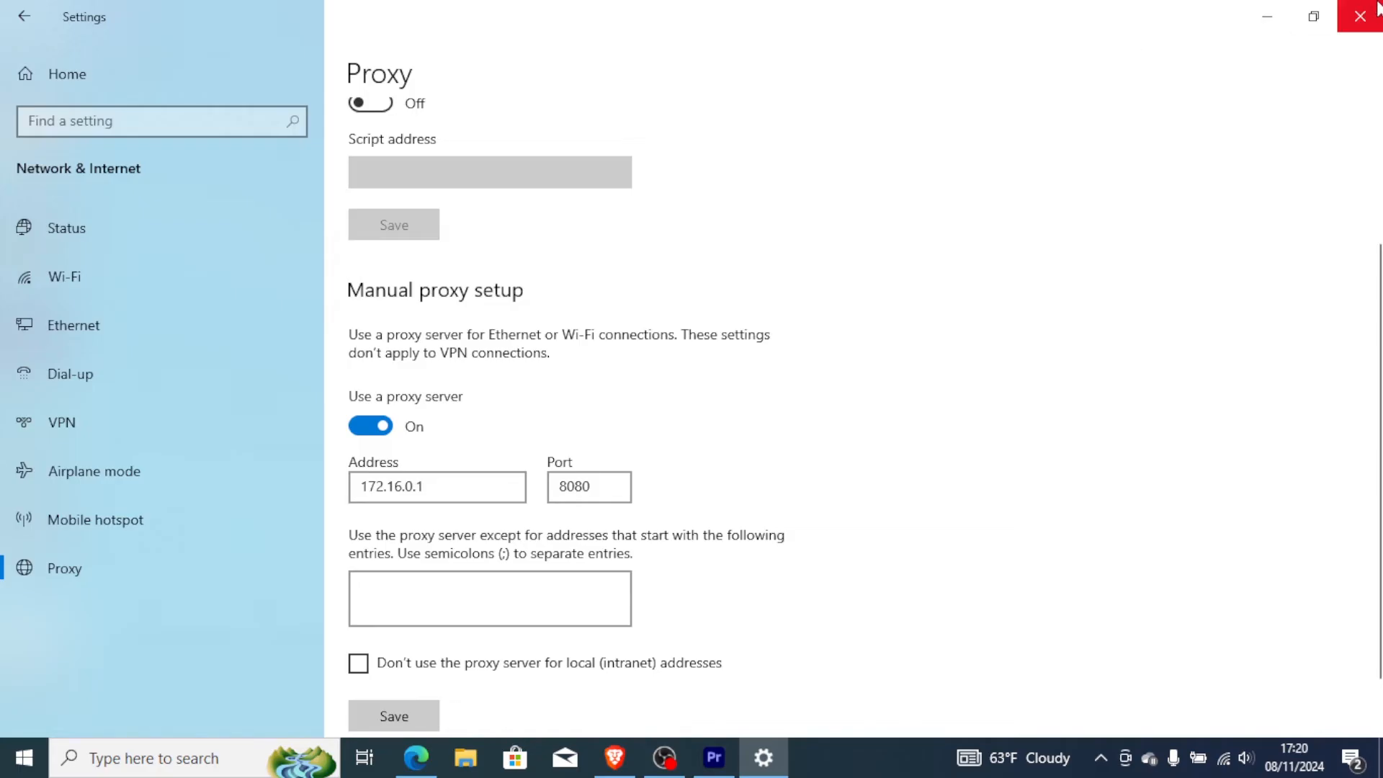
pyautogui.click(1358, 16)
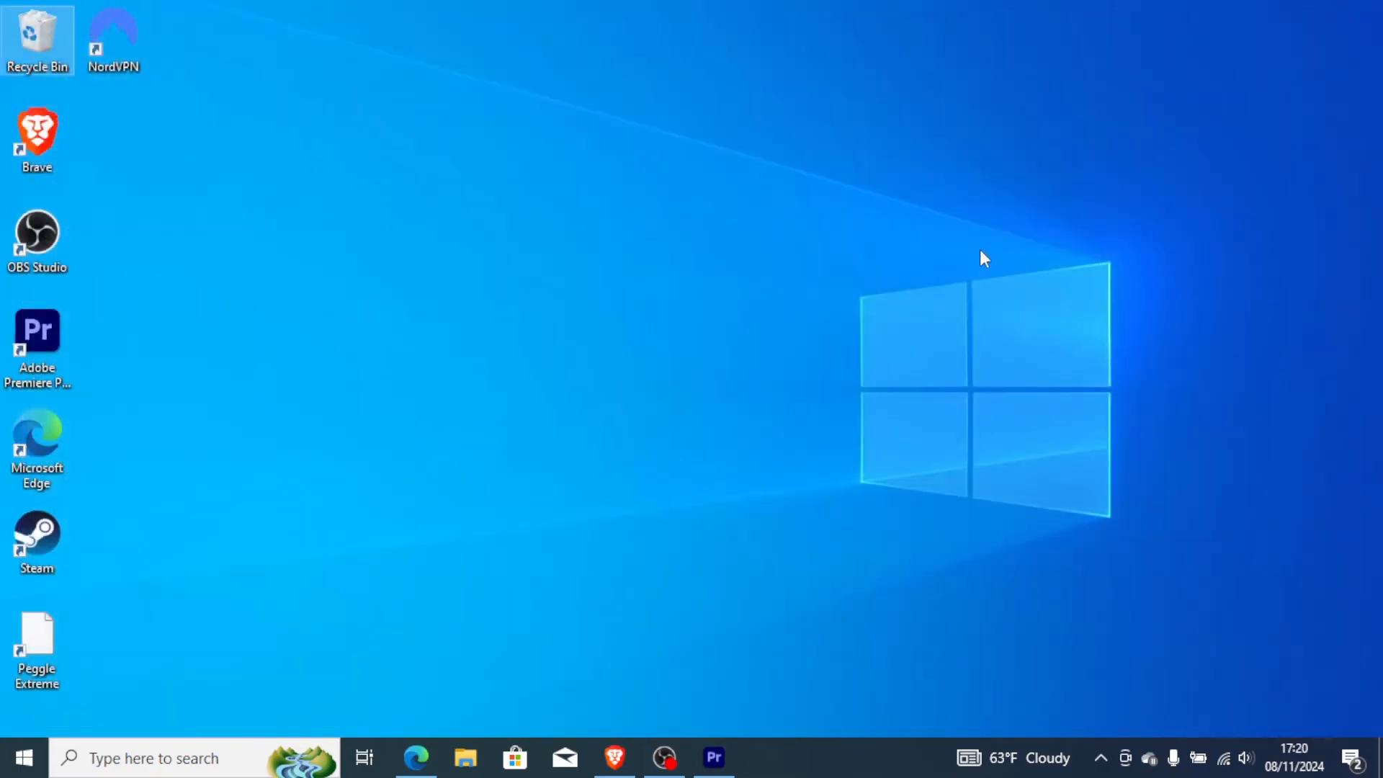
pyautogui.press('super+i')
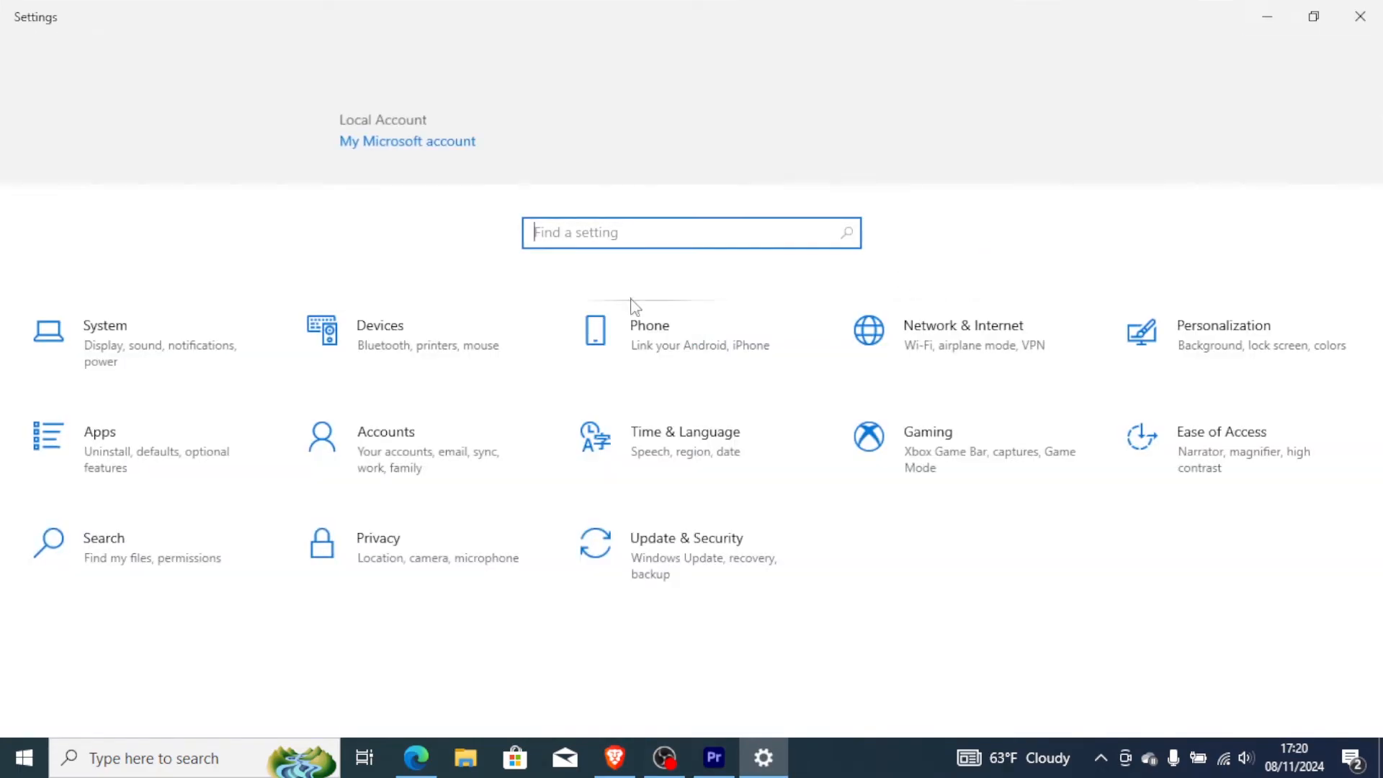
pyautogui.click(1009, 358)
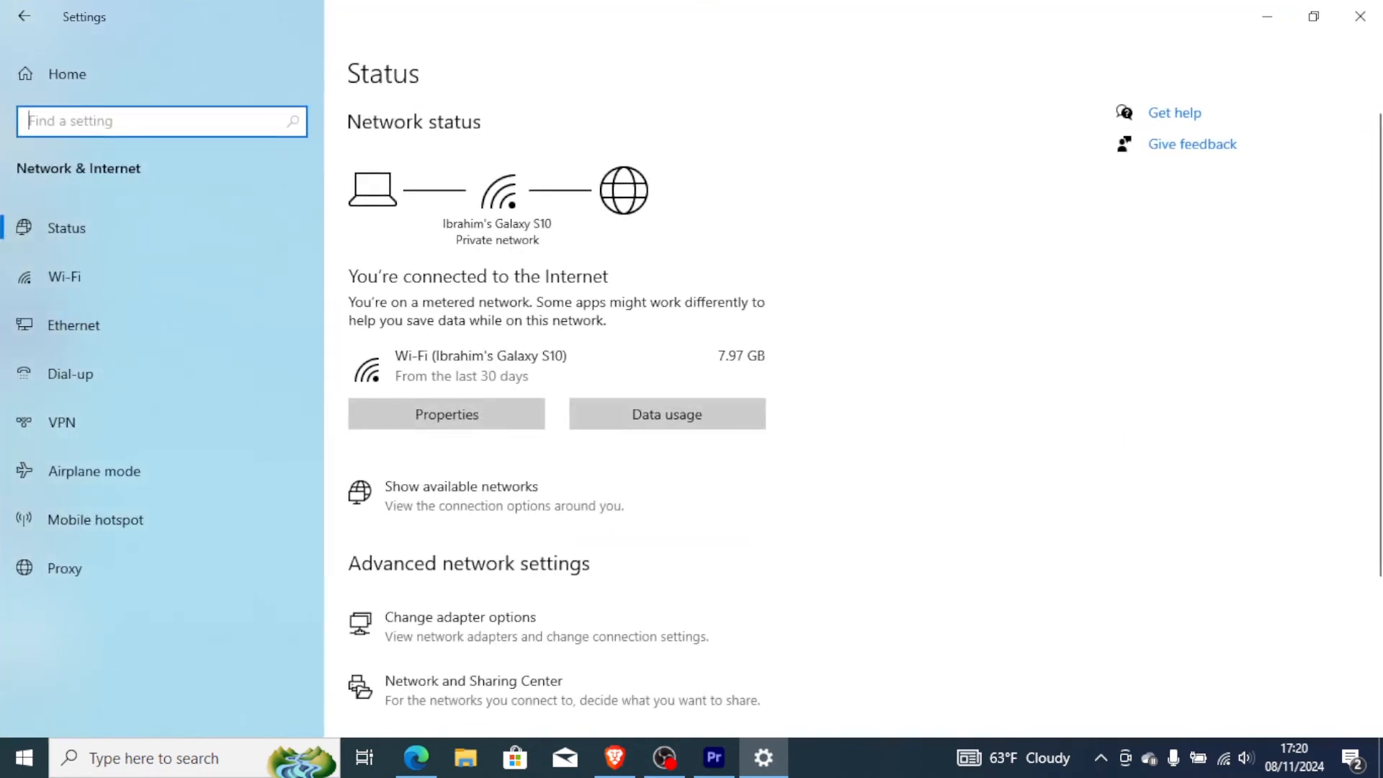
pyautogui.scroll(-3, 729, 389)
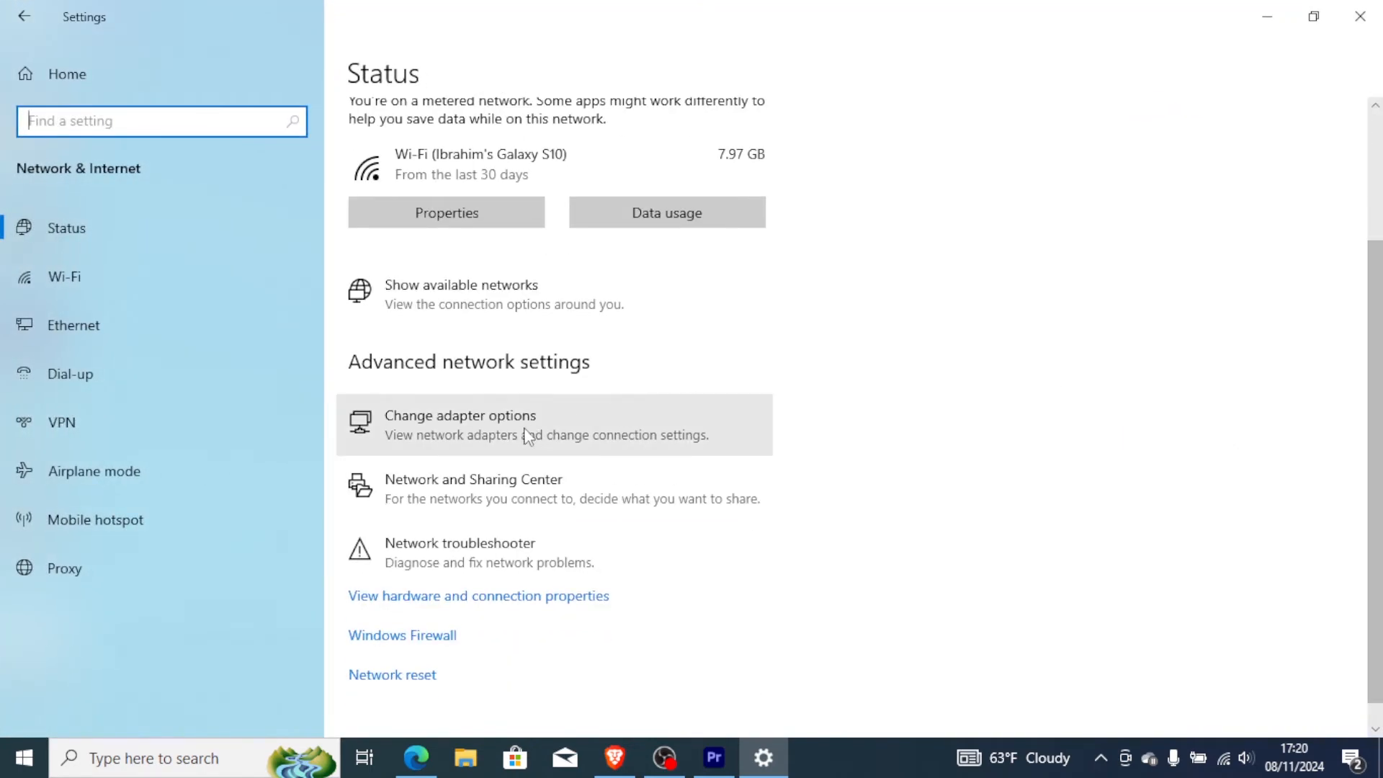
pyautogui.click(523, 437)
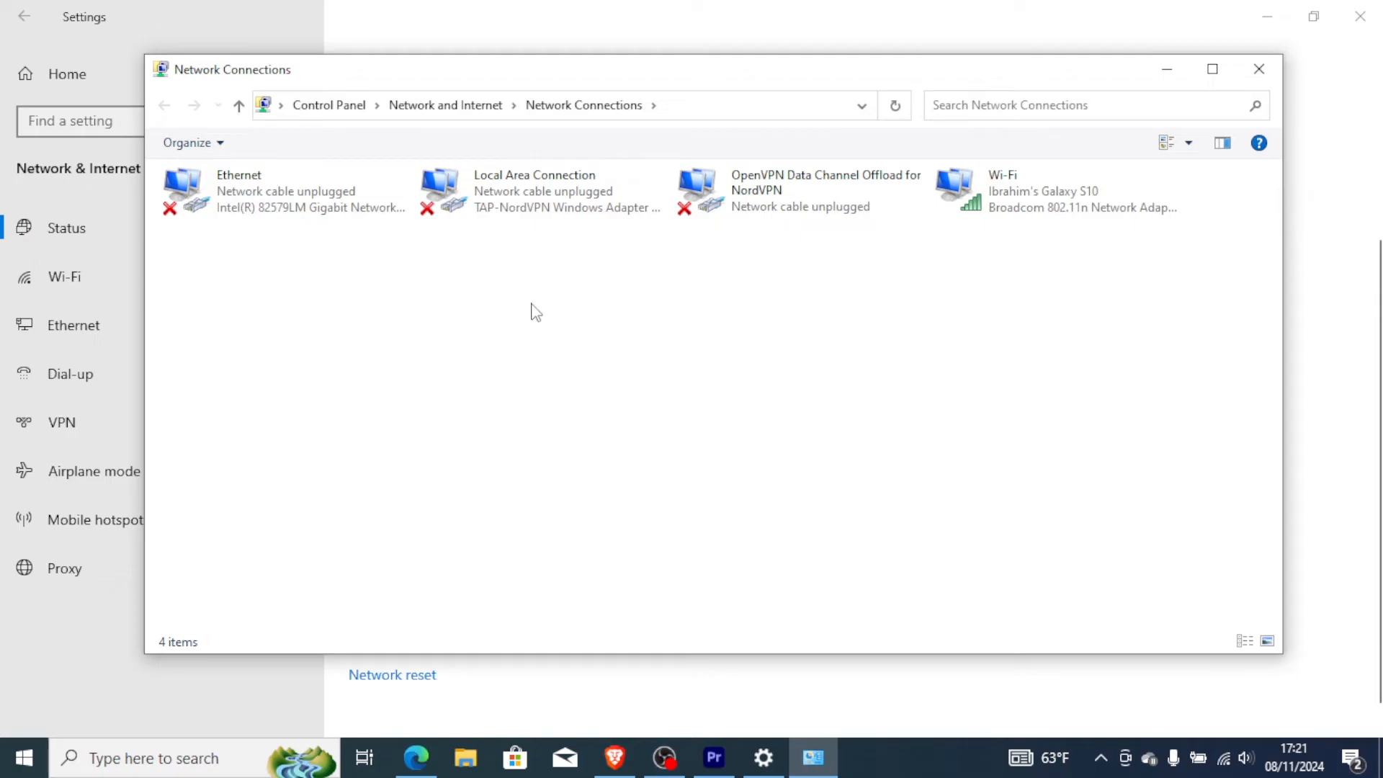
# Open the Wi-Fi adapter's Internet Protocol Version 4 (TCP/IPv4) properties and choose to use manually specified DNS server addresses.
pyautogui.click(1016, 208)
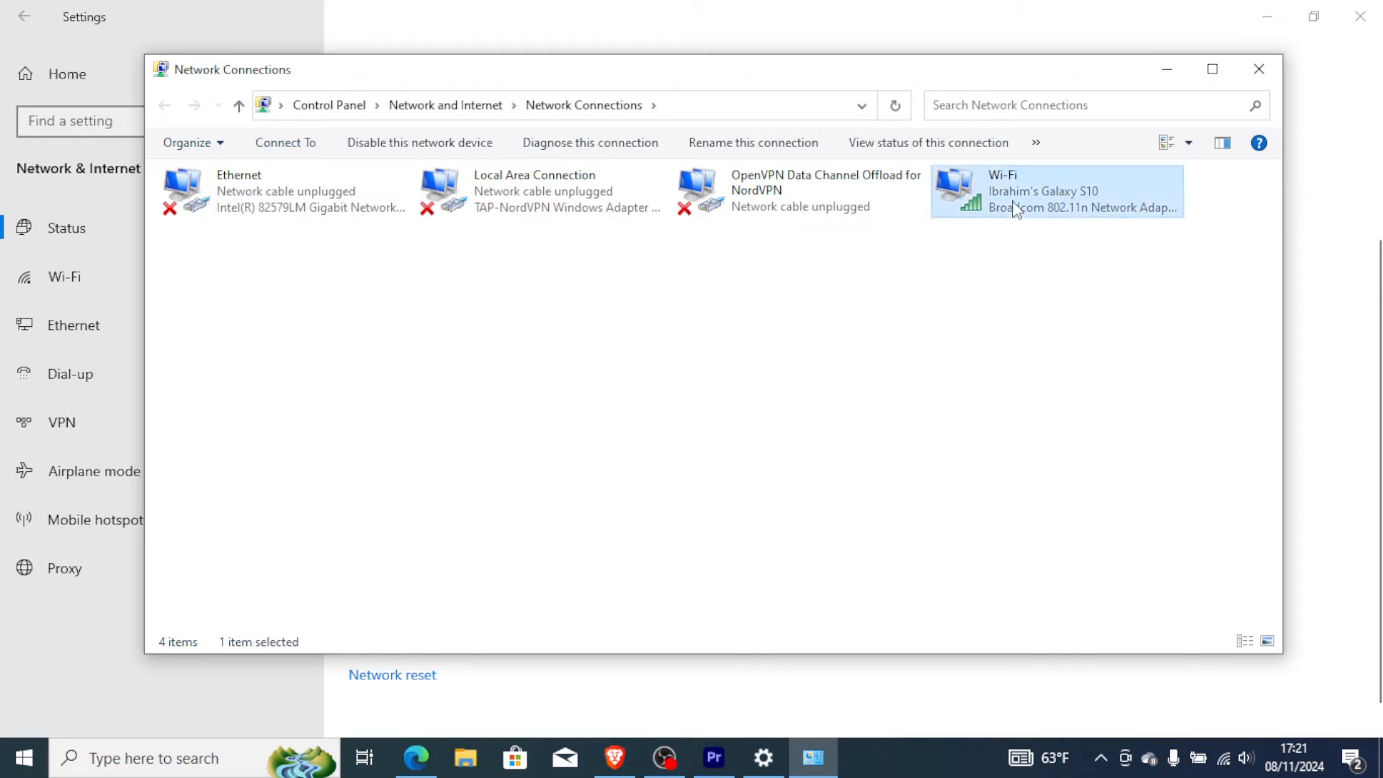
pyautogui.rightClick(1016, 209)
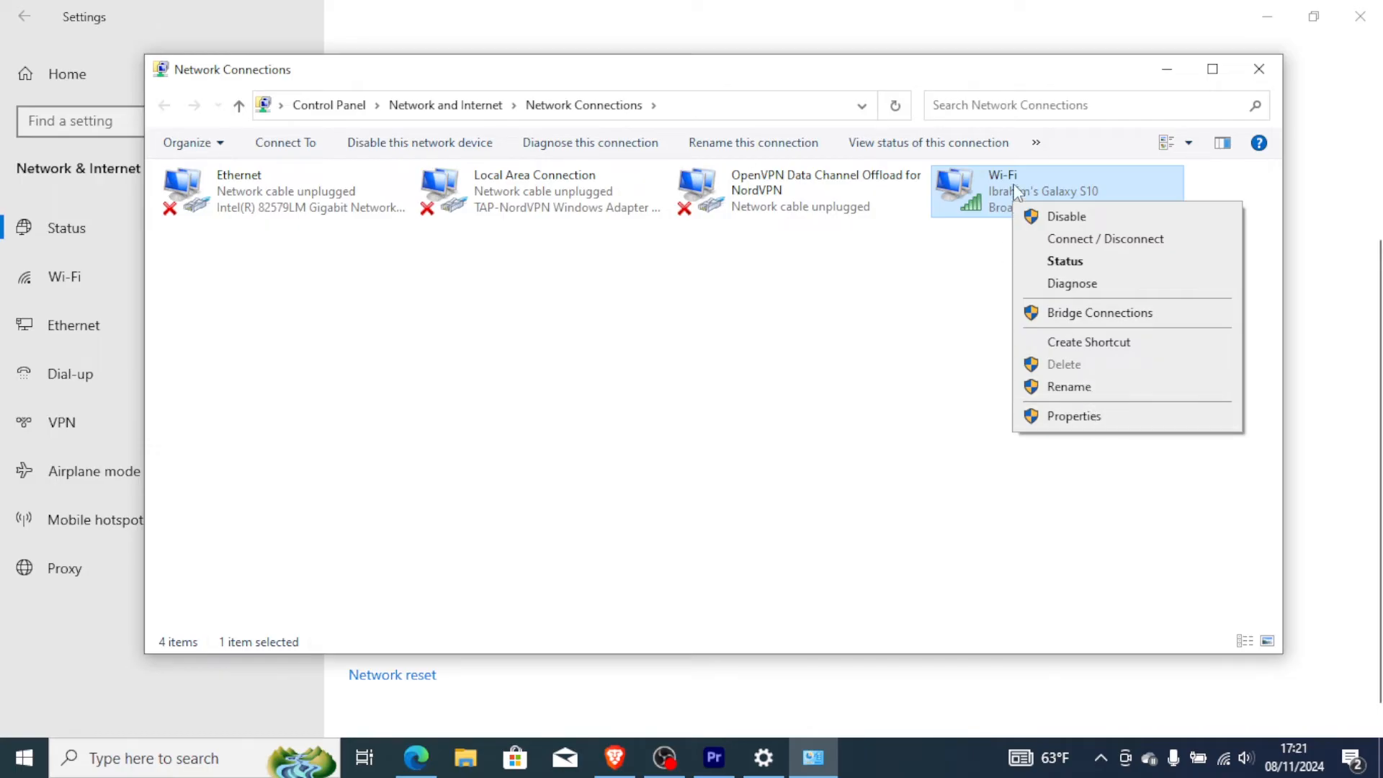
pyautogui.click(1071, 421)
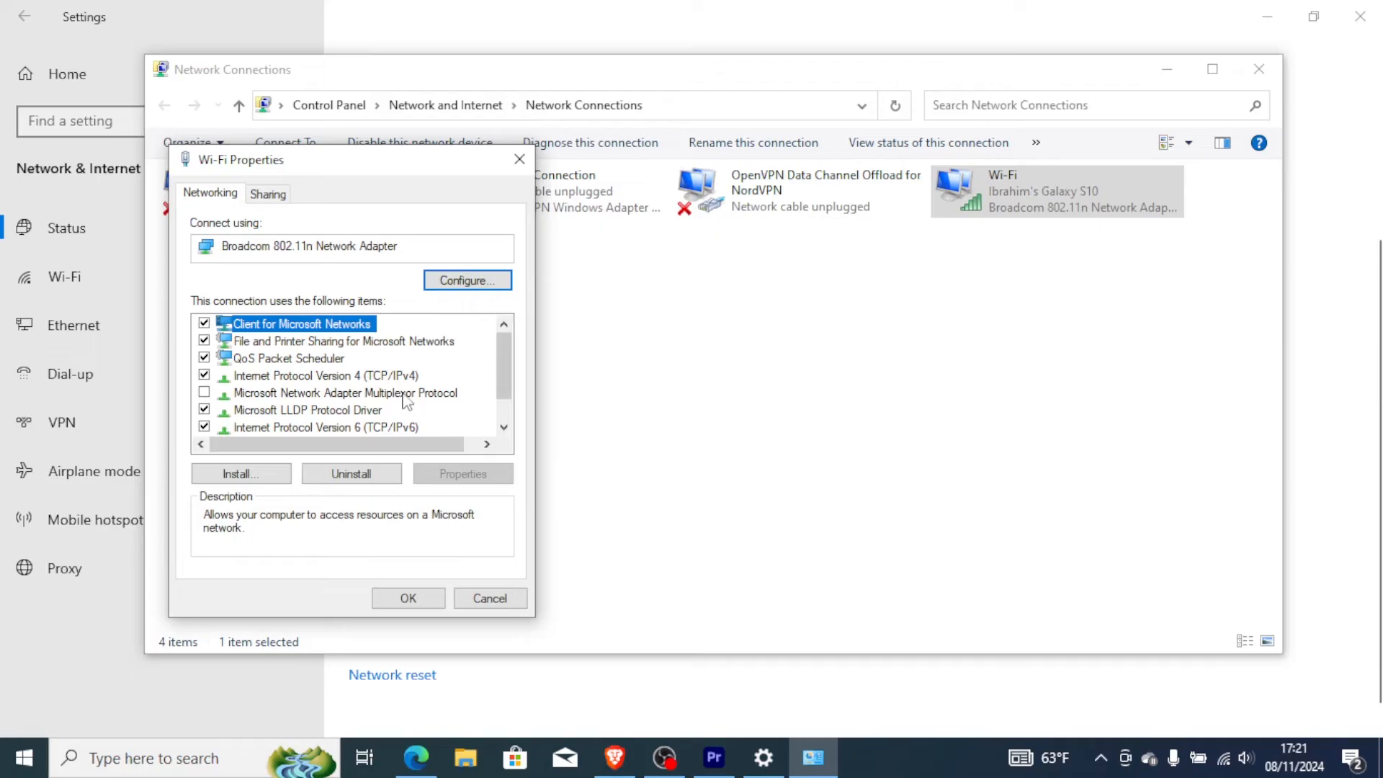
pyautogui.click(320, 376)
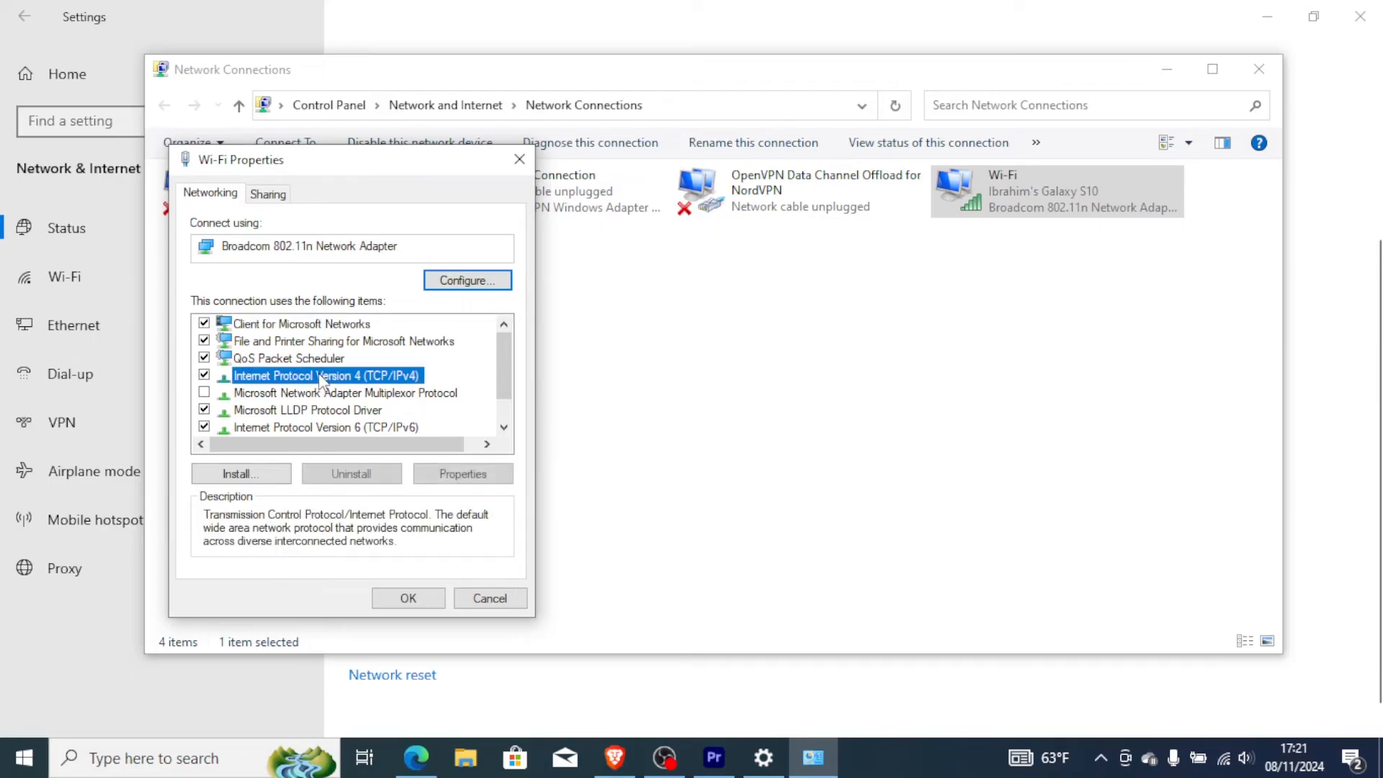
pyautogui.click(447, 474)
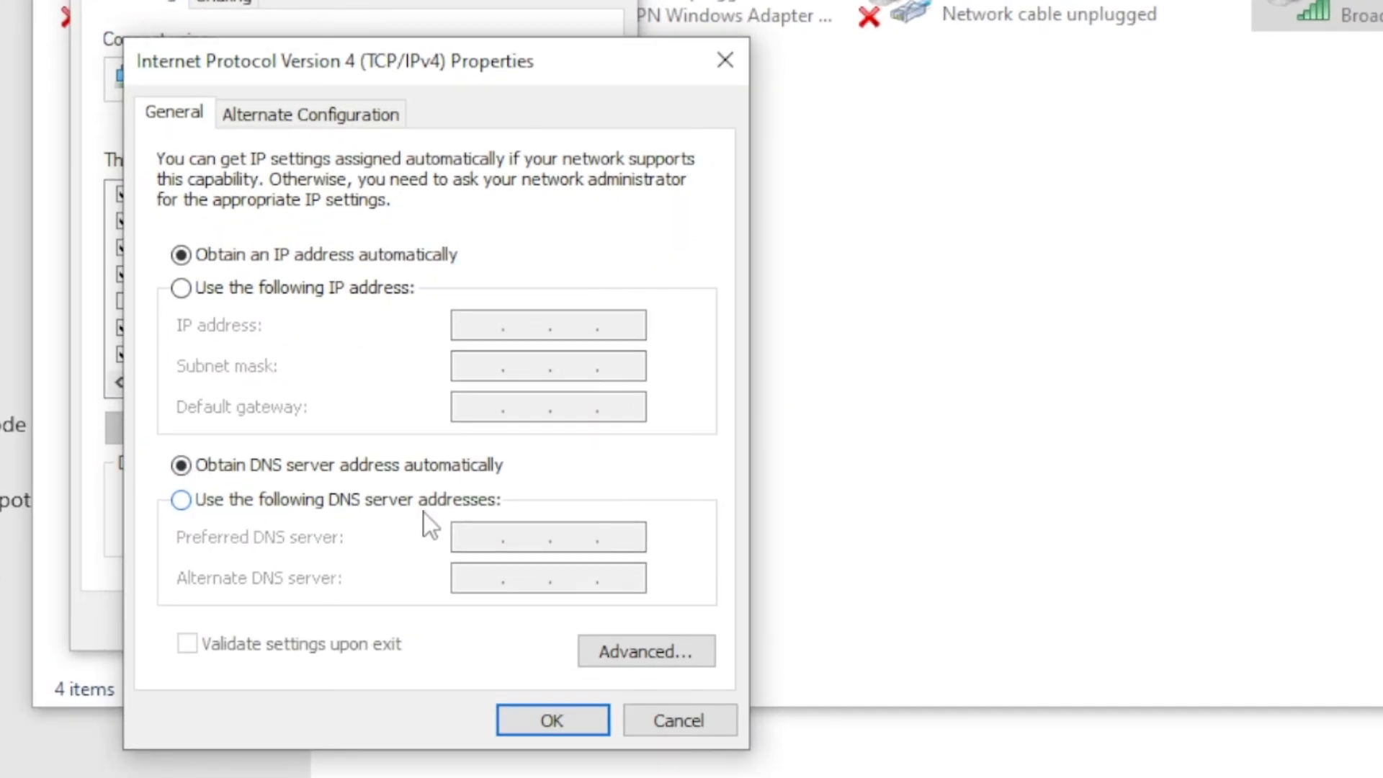
pyautogui.click(180, 506)
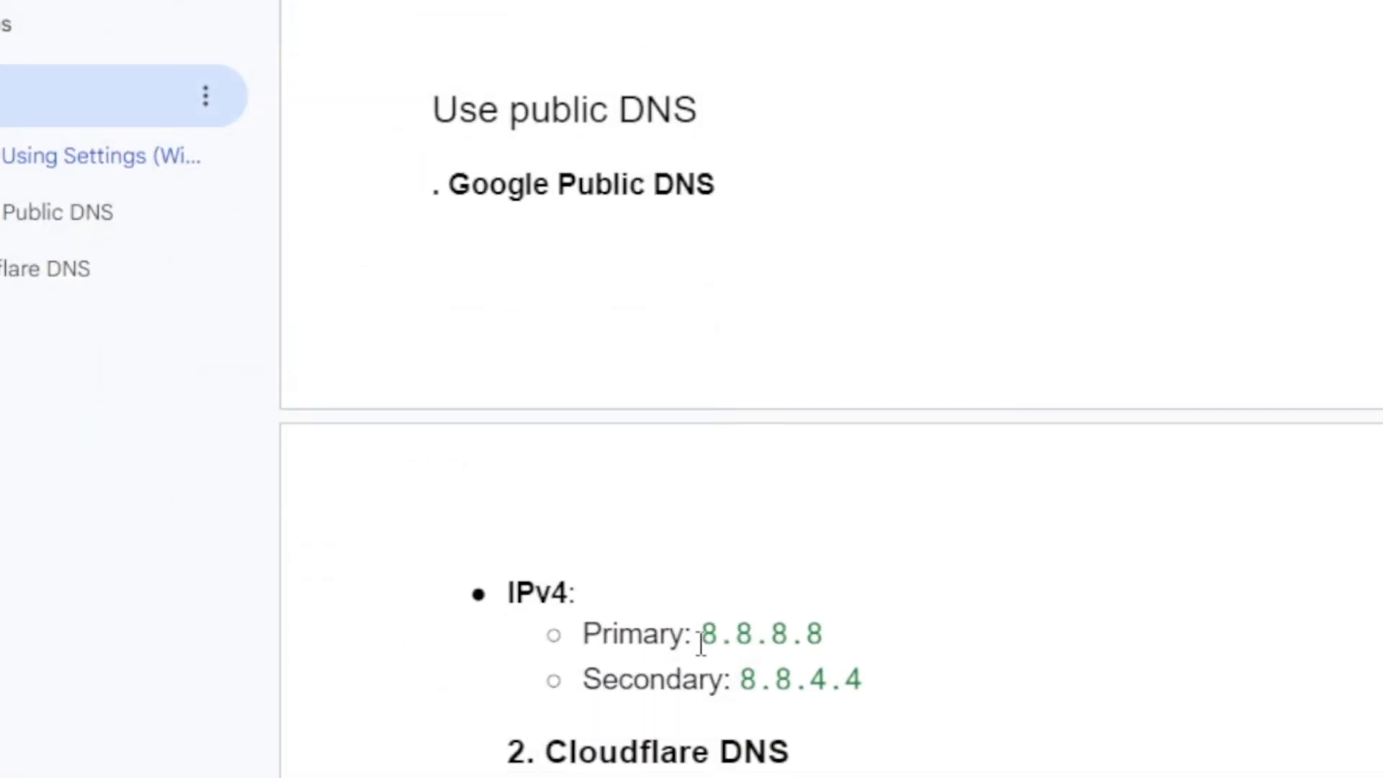
# Copy the primary Google DNS address 8.8.8.8 from the guide and try to paste it as the preferred DNS server.
pyautogui.moveTo(703, 634); pyautogui.dragTo(869, 636)
pyautogui.rightClick(772, 641)
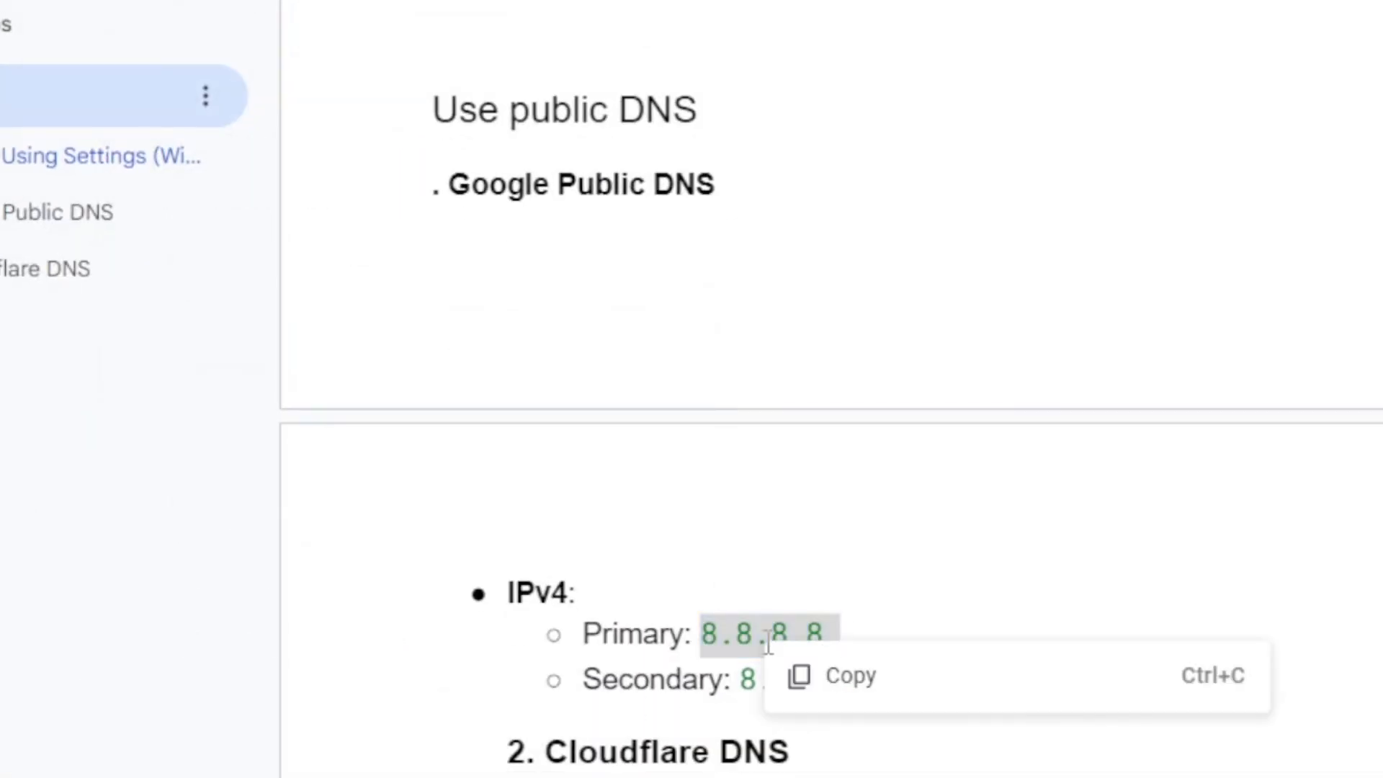
pyautogui.click(829, 690)
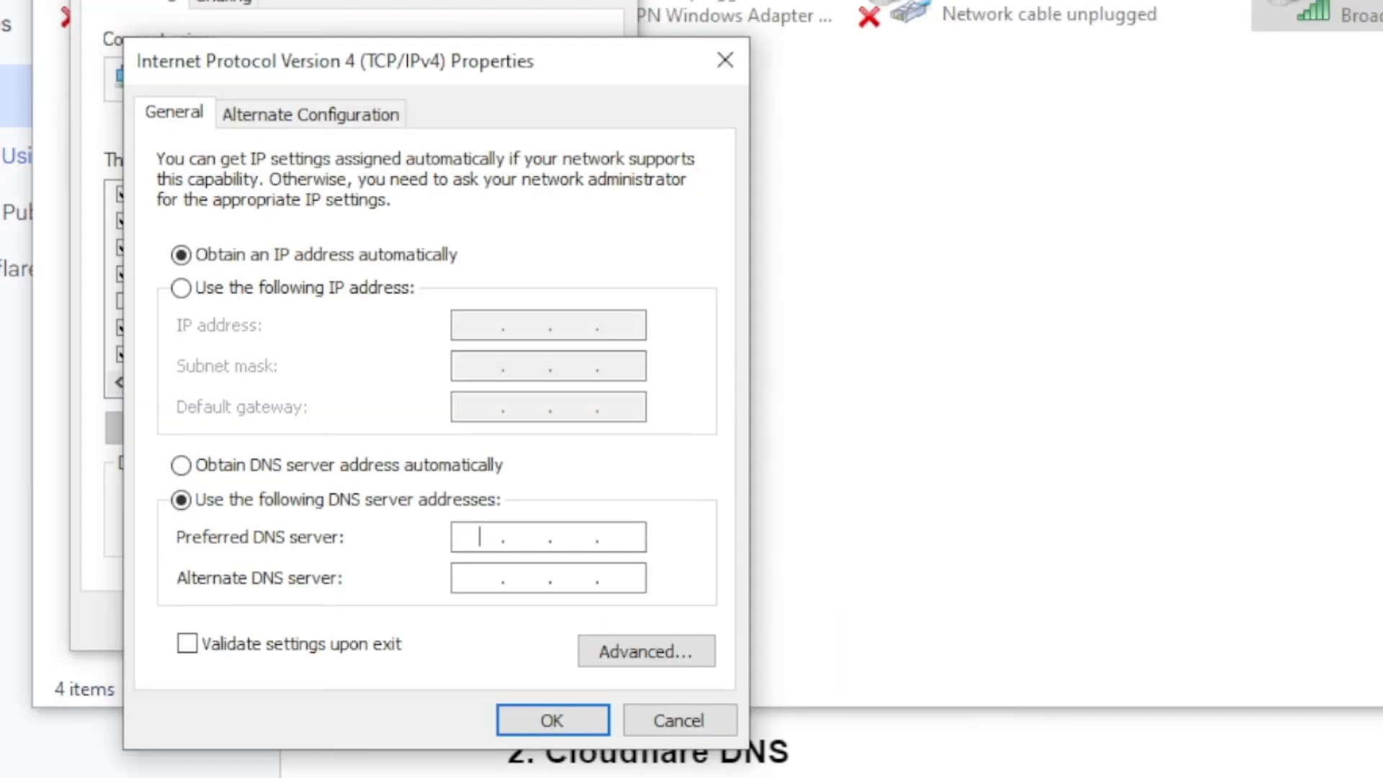
pyautogui.hotkey('ctrl', 'v')
pyautogui.click(530, 539)
pyautogui.click(495, 540)
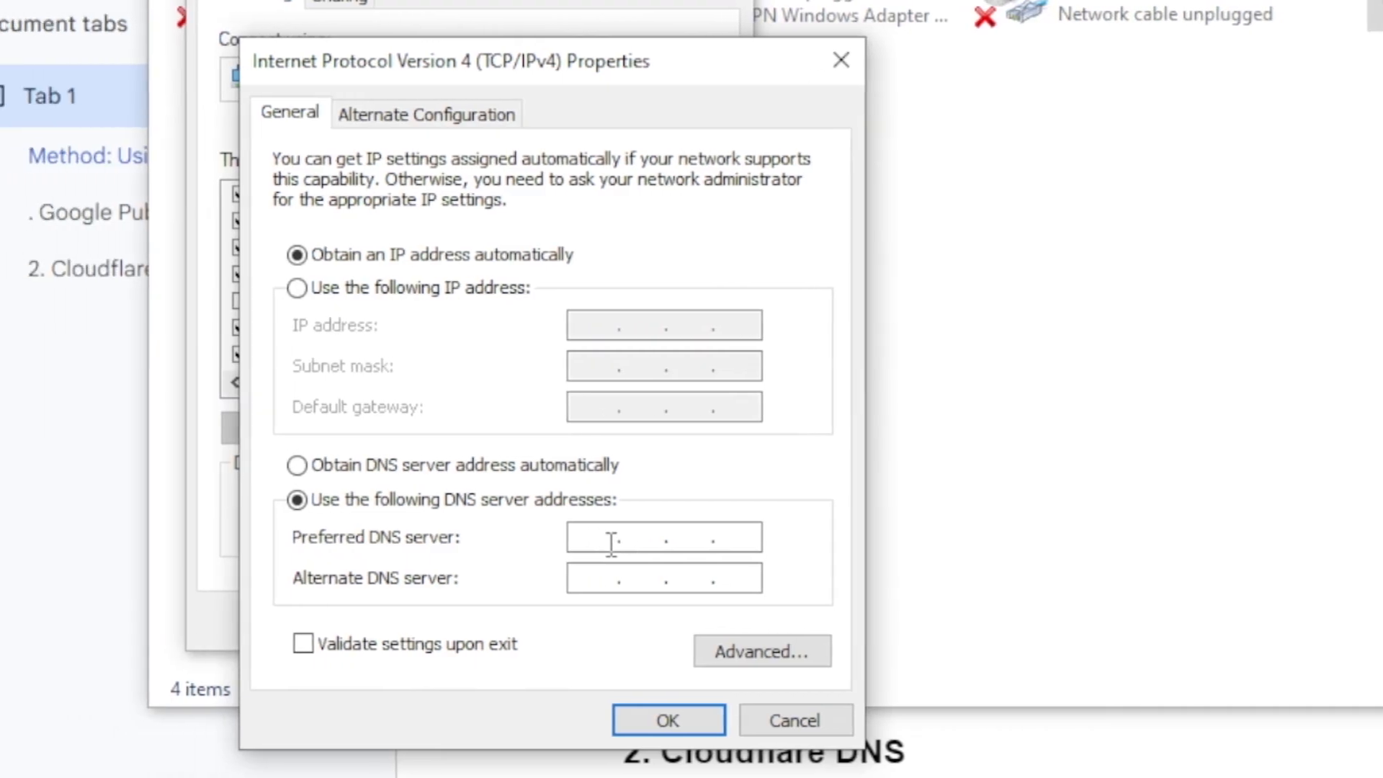
pyautogui.hotkey('ctrl', 'v')
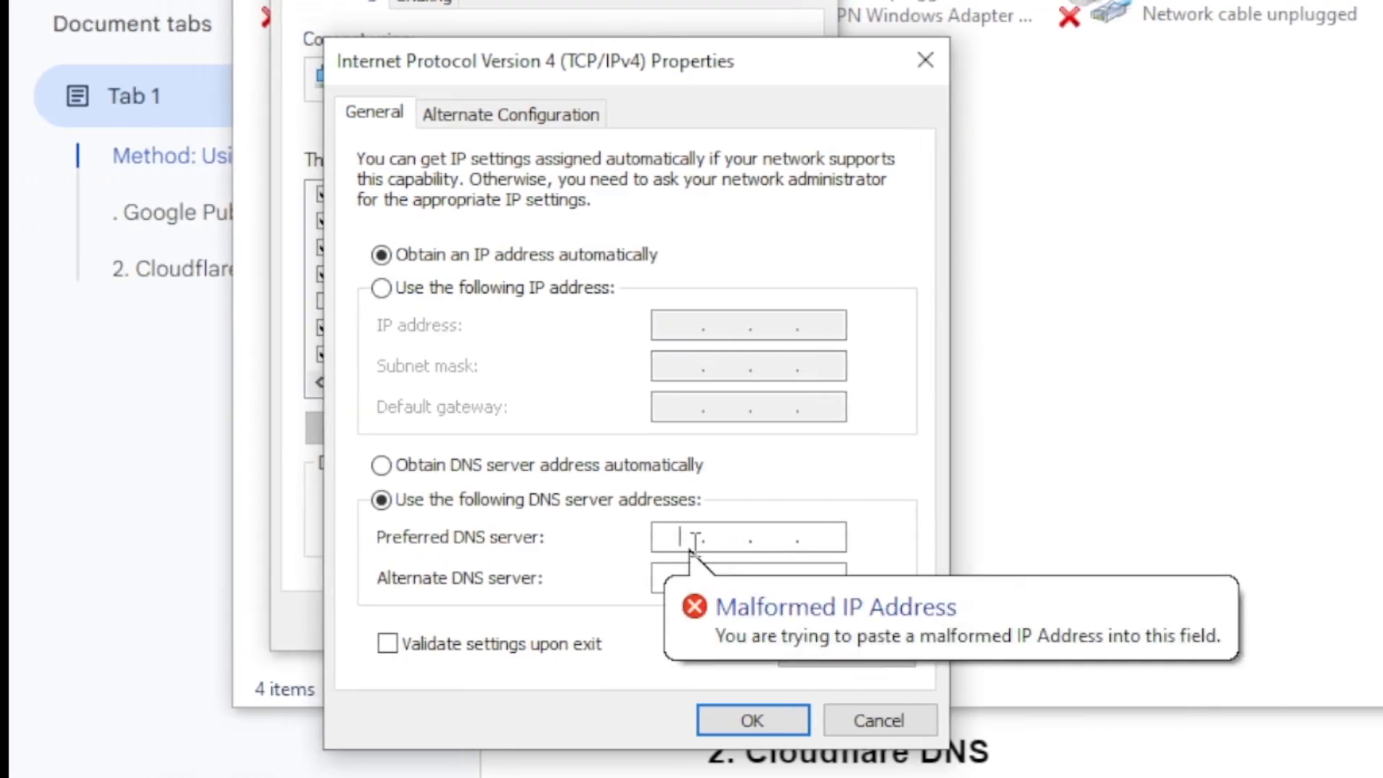
# Check the primary address in the guide and set the preferred DNS server to 8.8.8.8.
pyautogui.write('8')
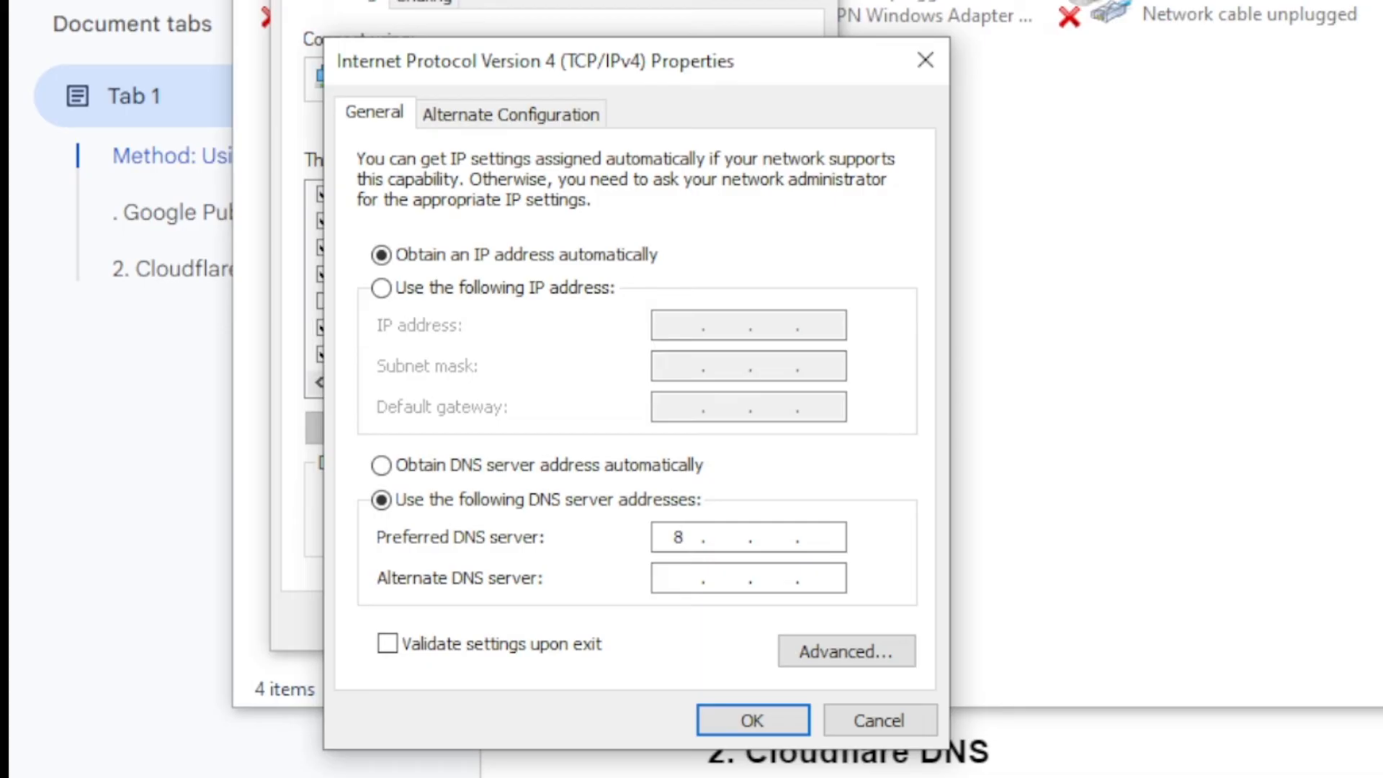
pyautogui.hotkey('alt', 'Tab')
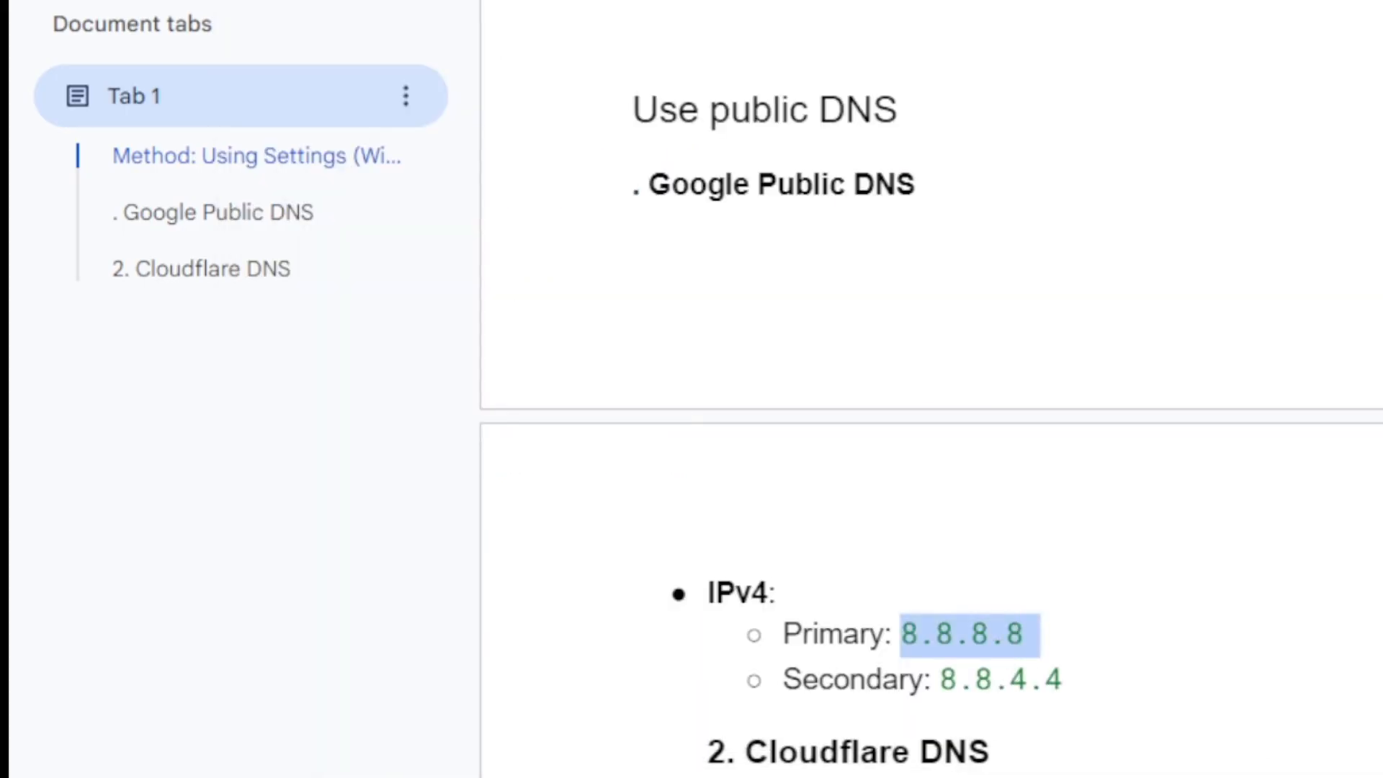
pyautogui.hotkey('alt', 'Tab')
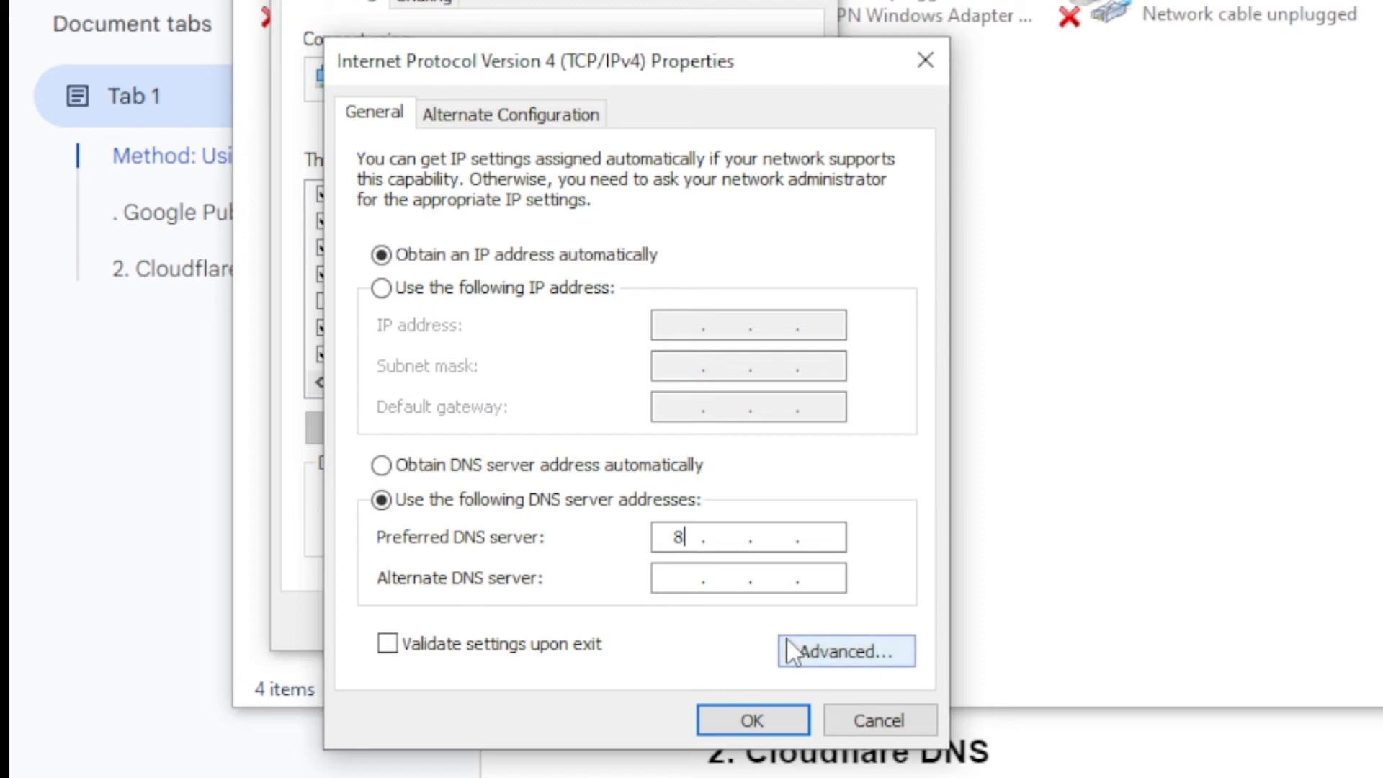
pyautogui.click(744, 538)
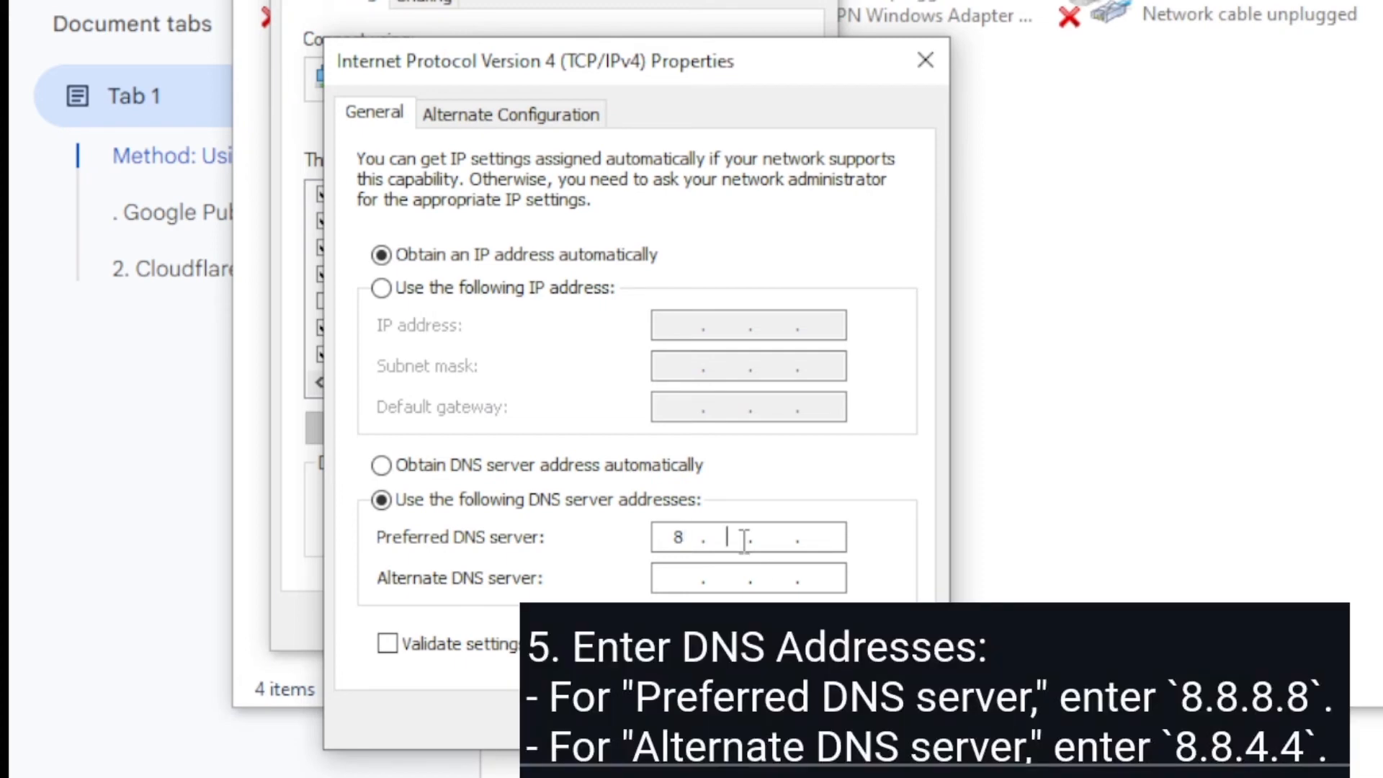
pyautogui.write('6')
pyautogui.write('8')
pyautogui.write('8')
pyautogui.click(825, 539)
pyautogui.write('8')
# Set the alternate DNS server to 8.8.4.4.
pyautogui.click(675, 577)
pyautogui.write('8.8.4.4')
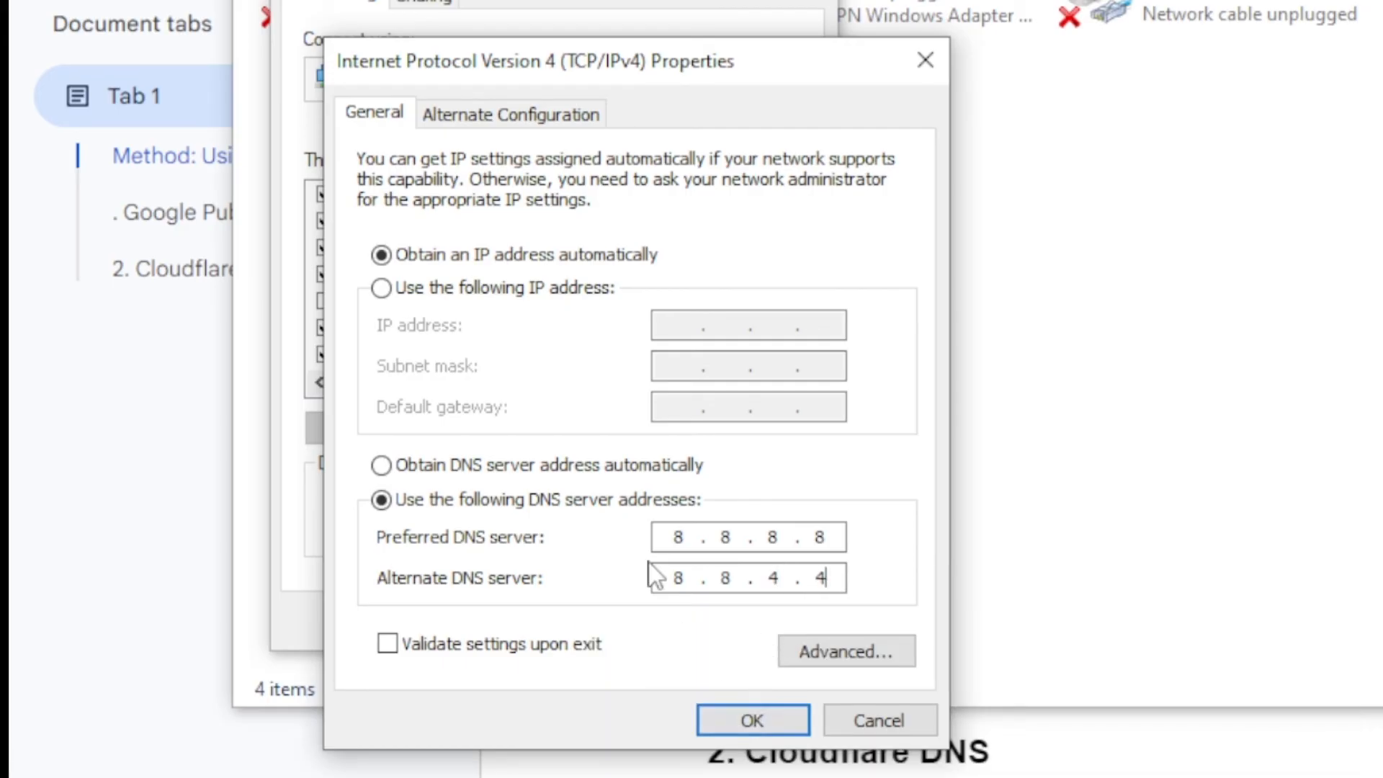
# Switch back to obtaining the DNS server address automatically and close the IPv4 properties, adapter and network connections windows without saving.
pyautogui.click(387, 465)
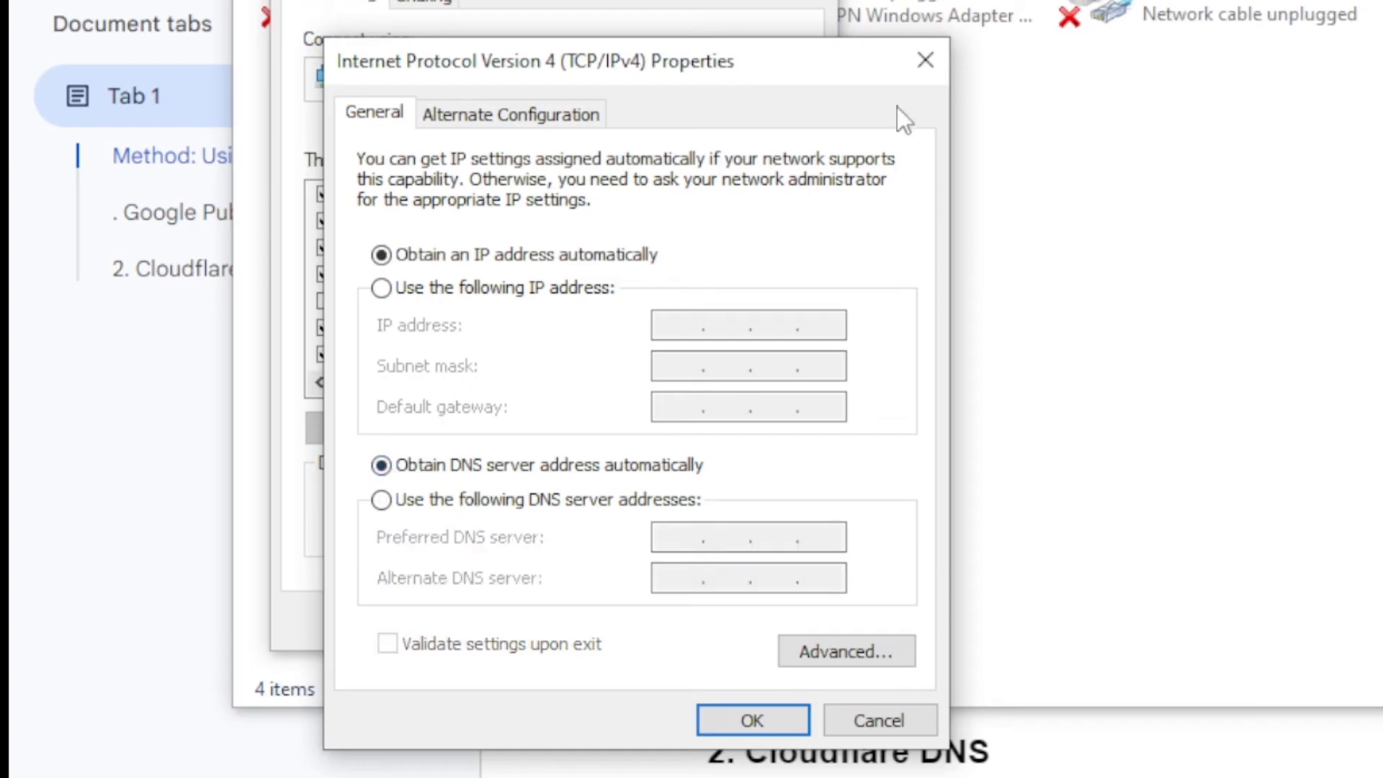
pyautogui.click(927, 72)
pyautogui.click(815, 0)
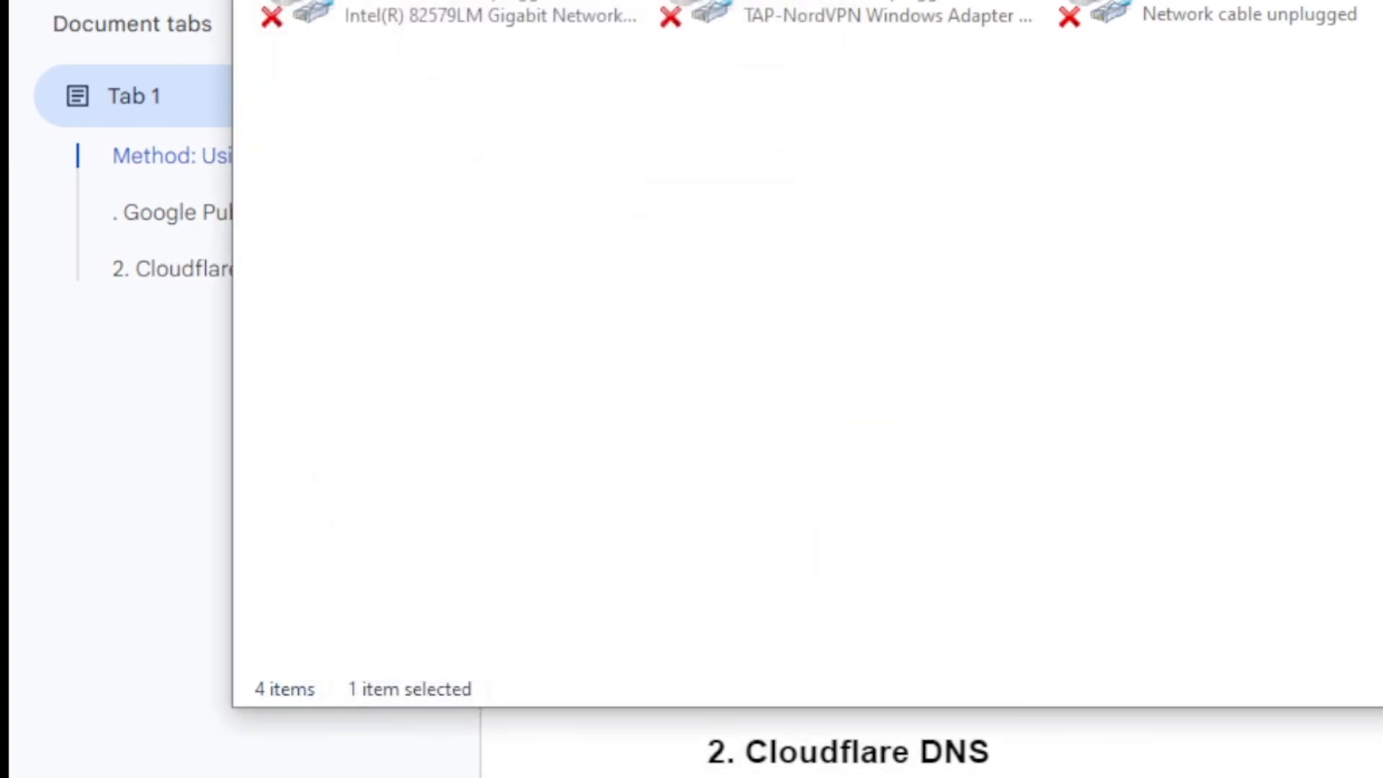
pyautogui.click(1381, 2)
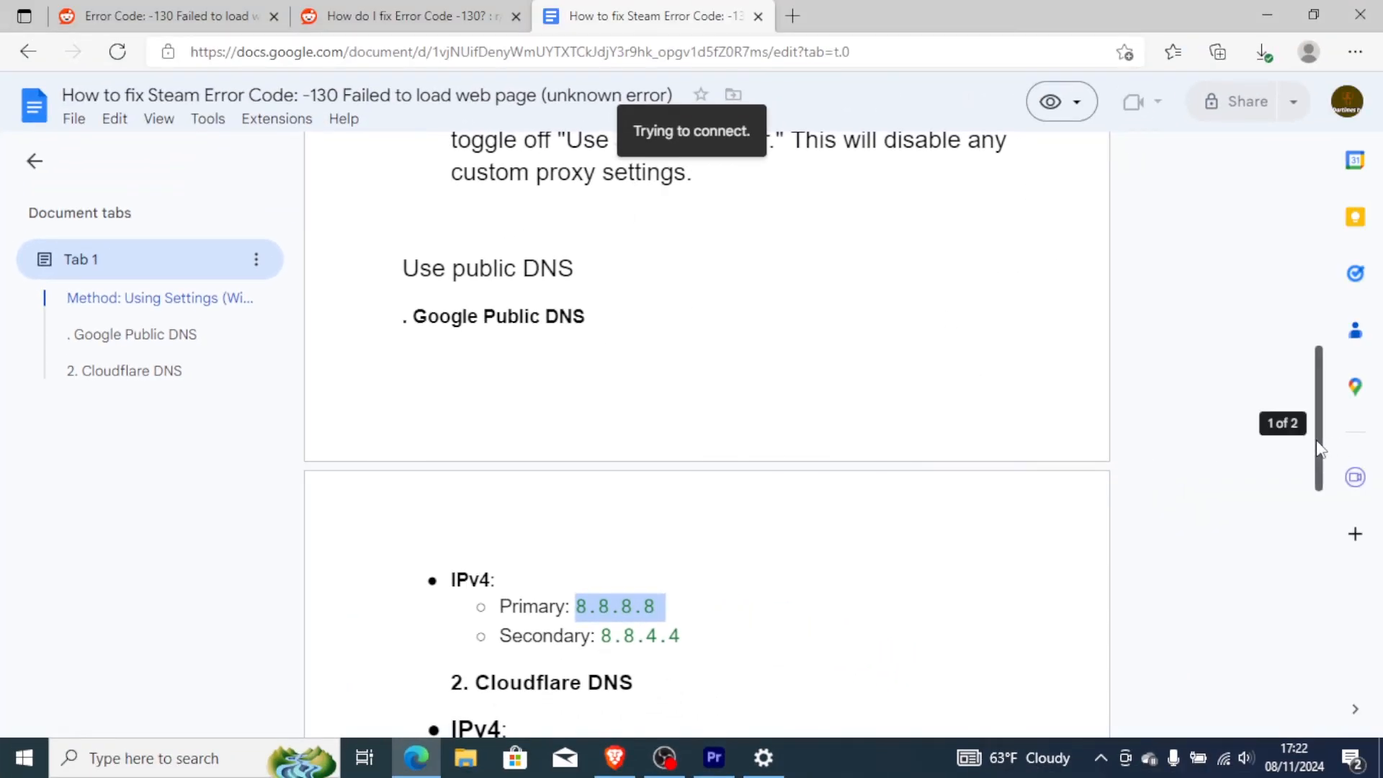
# Return to the start of the guide and review the steps for resetting the proxy settings.
pyautogui.moveTo(1319, 448); pyautogui.dragTo(1315, 234)
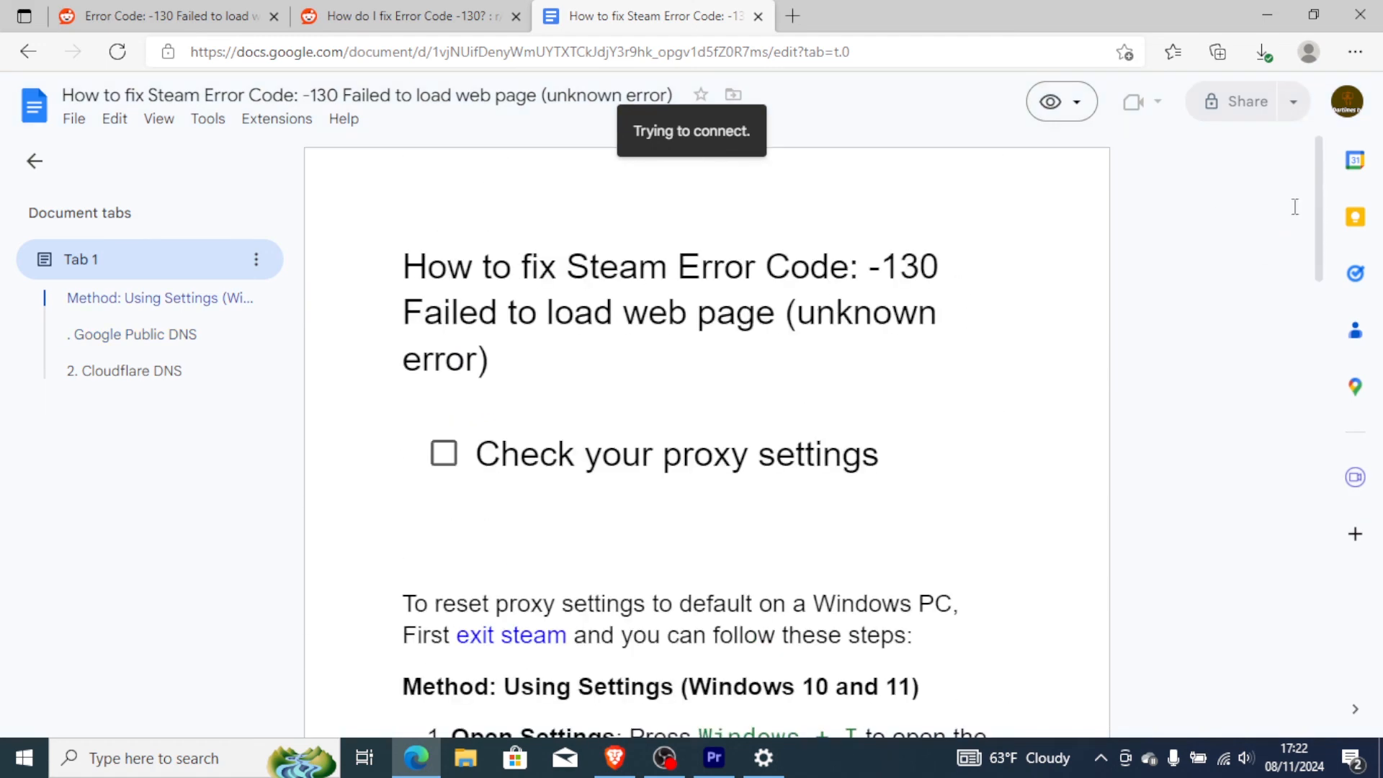
pyautogui.moveTo(1320, 206)
pyautogui.mouseDown()
pyautogui.moveTo(1321, 234)
pyautogui.moveTo(1320, 215)
pyautogui.mouseUp()
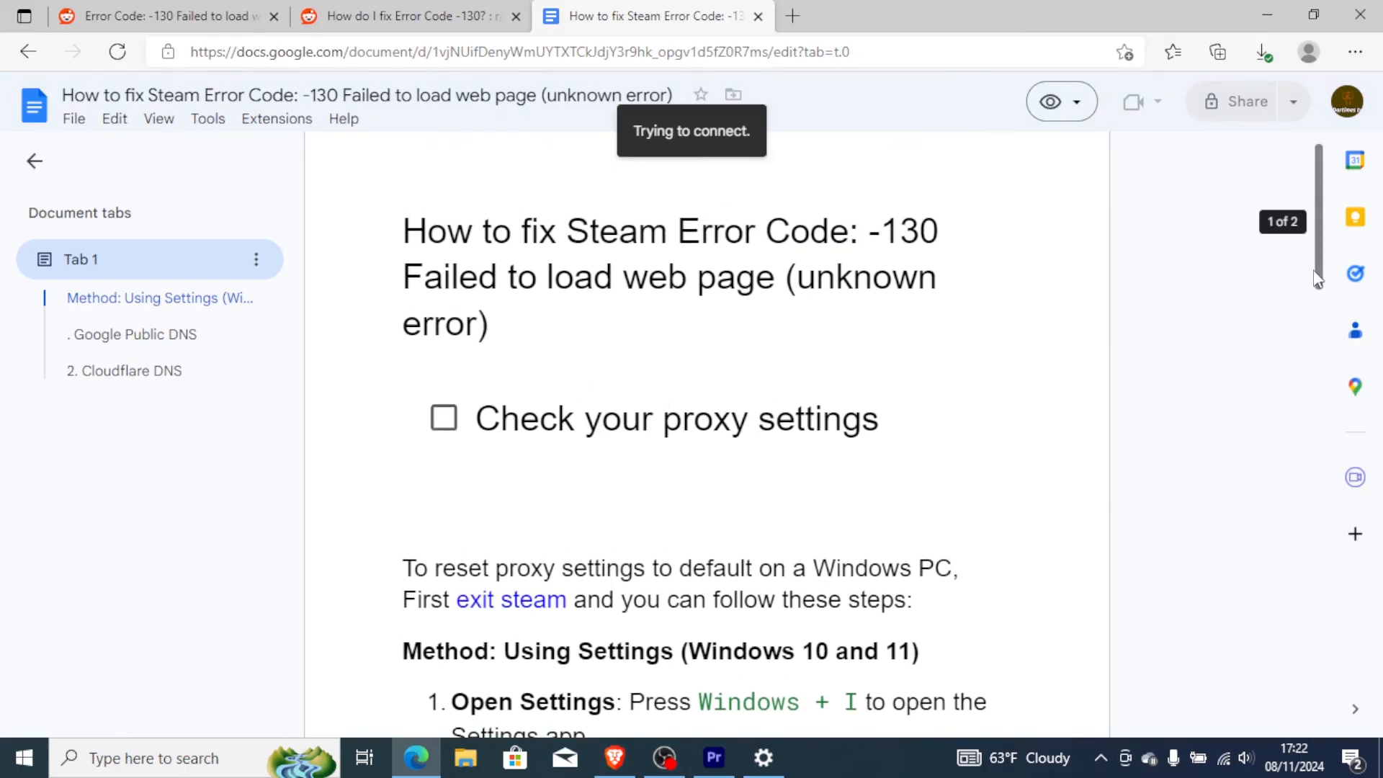
pyautogui.scroll(-2, 1315, 276)
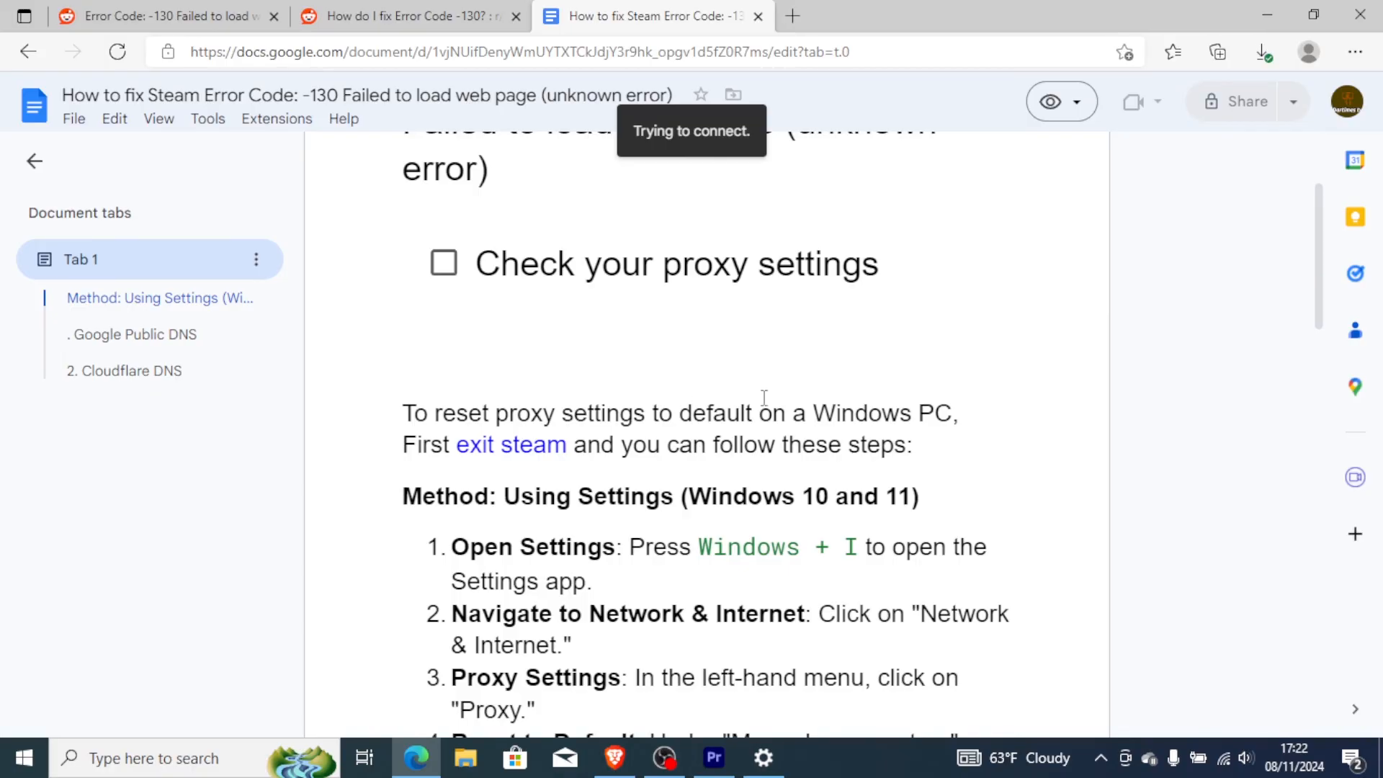
# Close the open Windows Settings window and minimize Edge to show the desktop.
pyautogui.hotkey('alt', 'Tab')
pyautogui.click(1360, 16)
pyautogui.click(1267, 14)
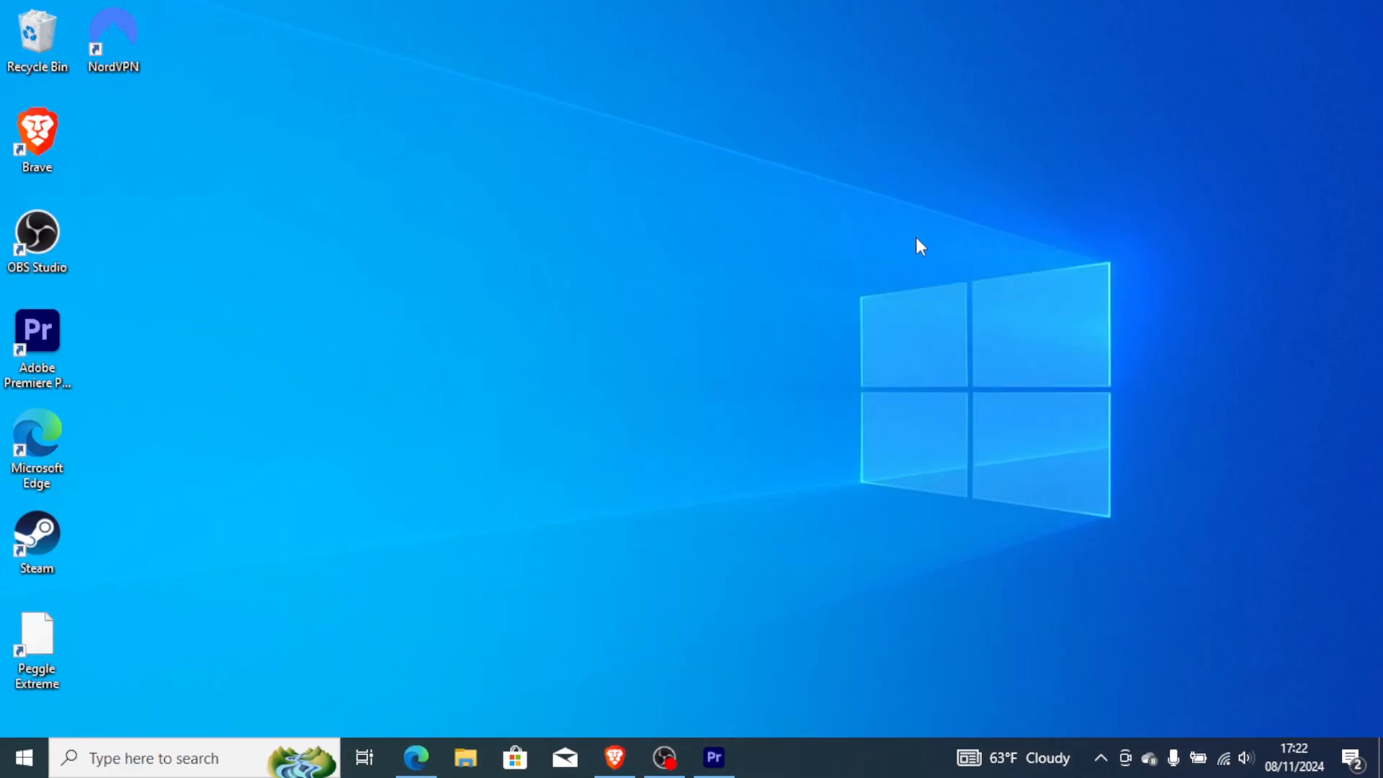
# Reopen Windows Settings, go to the Proxy page under Network & Internet and bring up the manual proxy setup.
pyautogui.press('super+i')
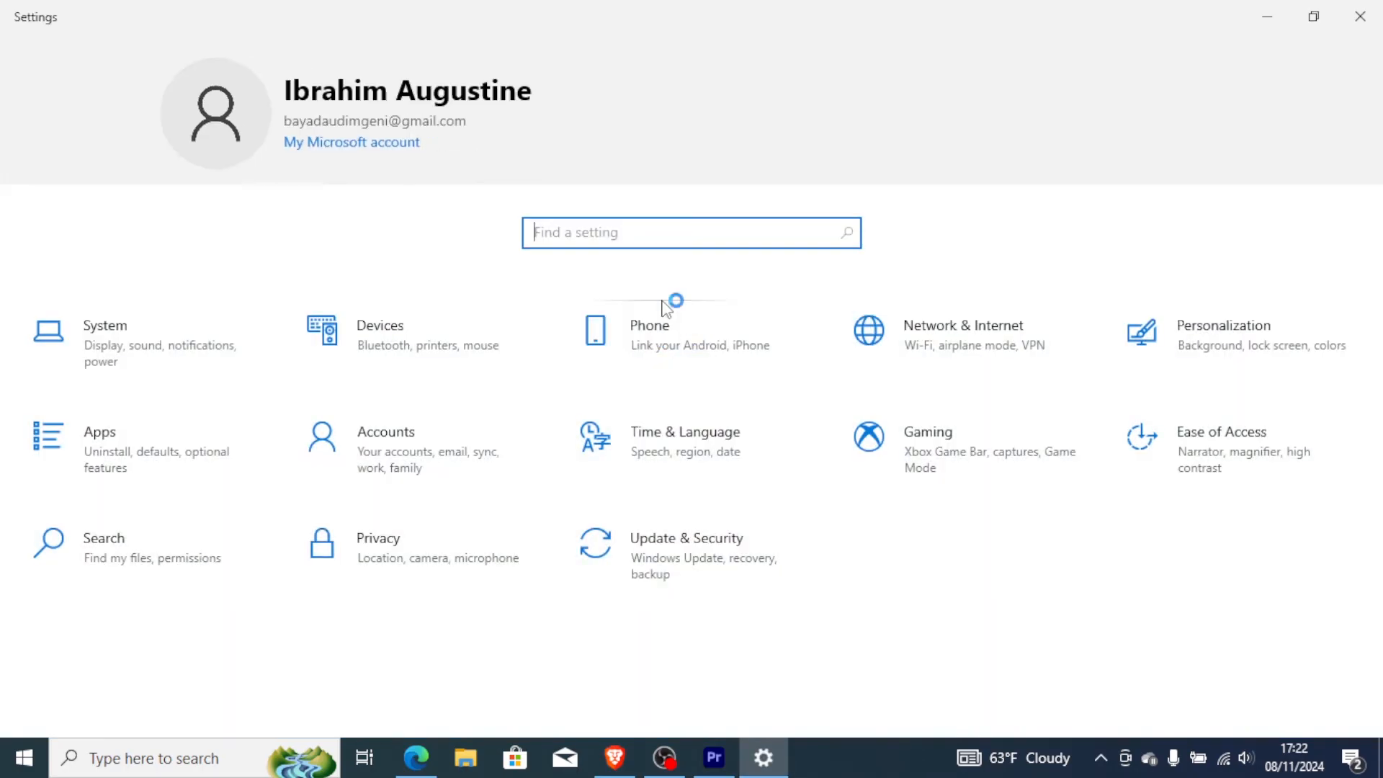
pyautogui.click(1043, 346)
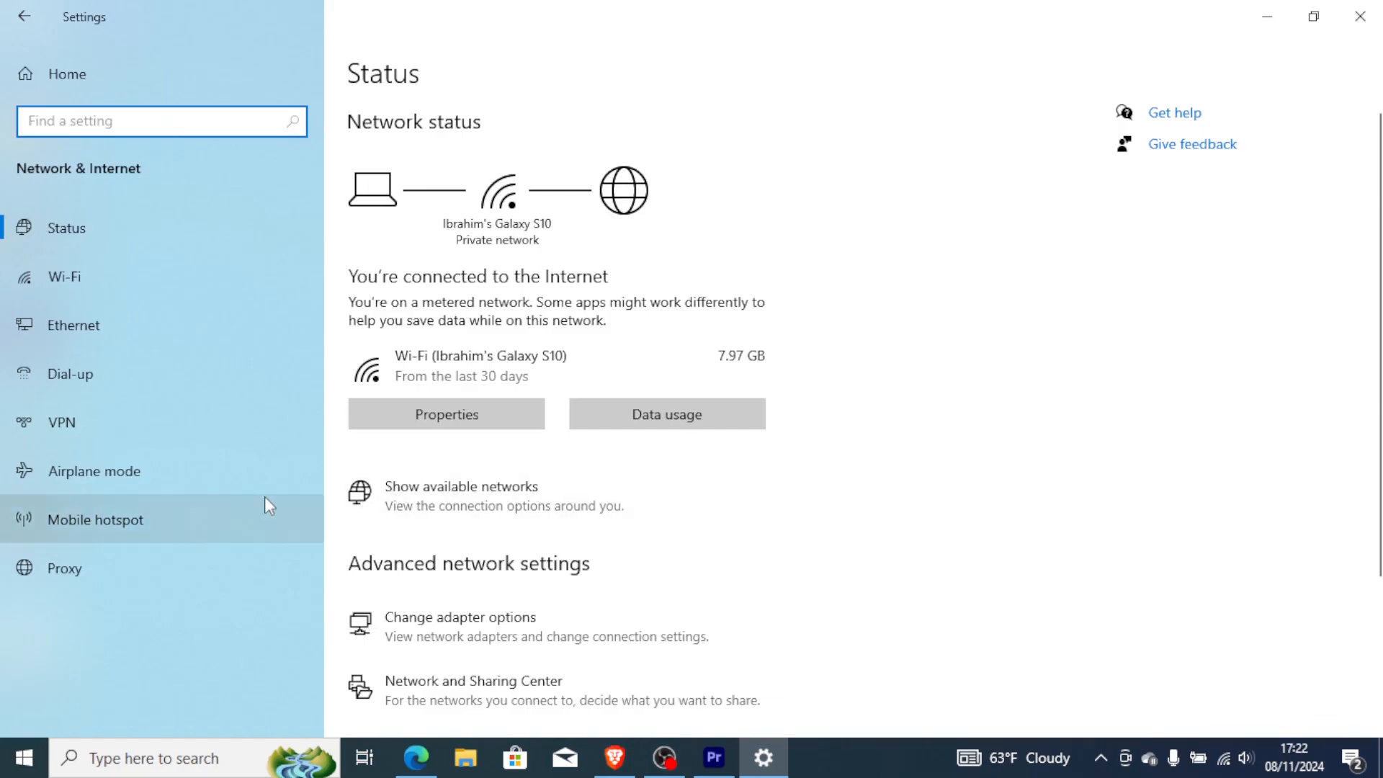
pyautogui.click(106, 577)
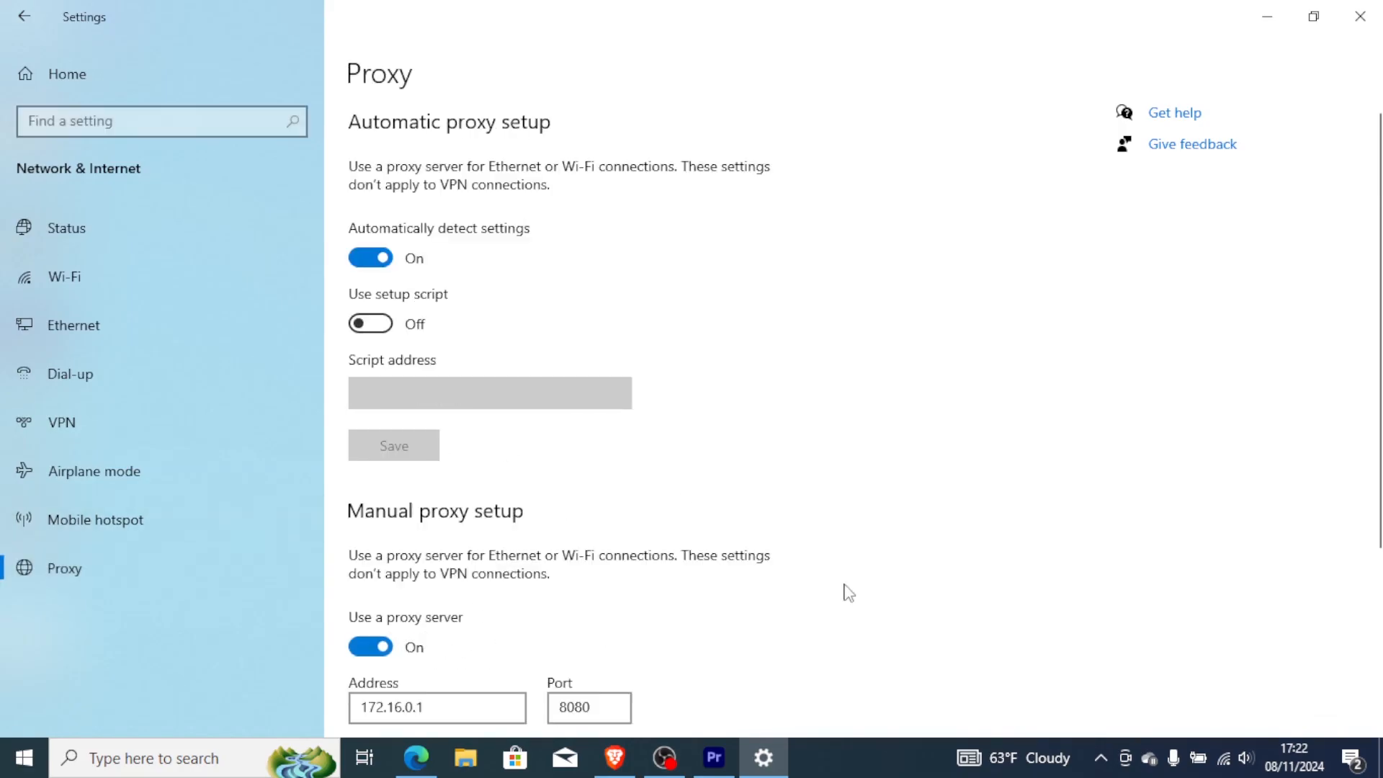
pyautogui.scroll(-3, 857, 418)
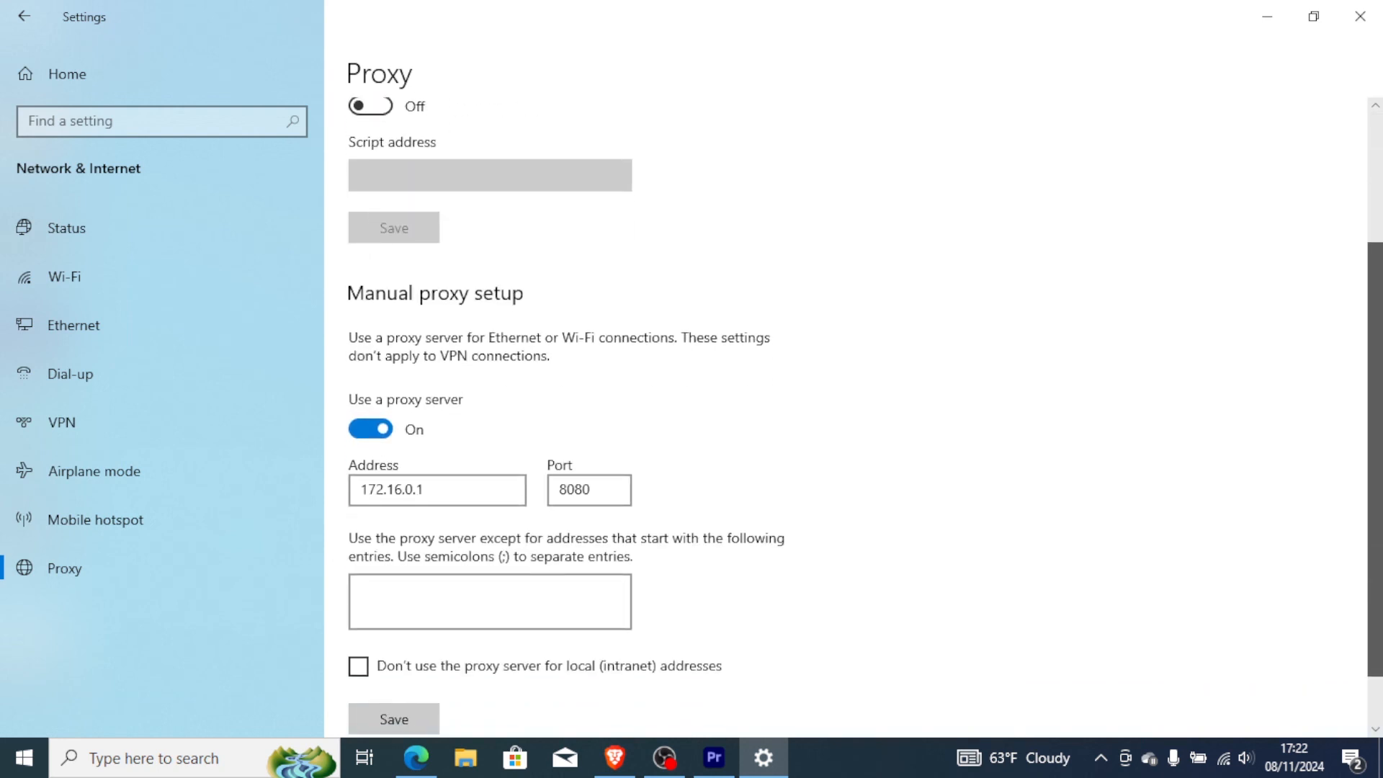